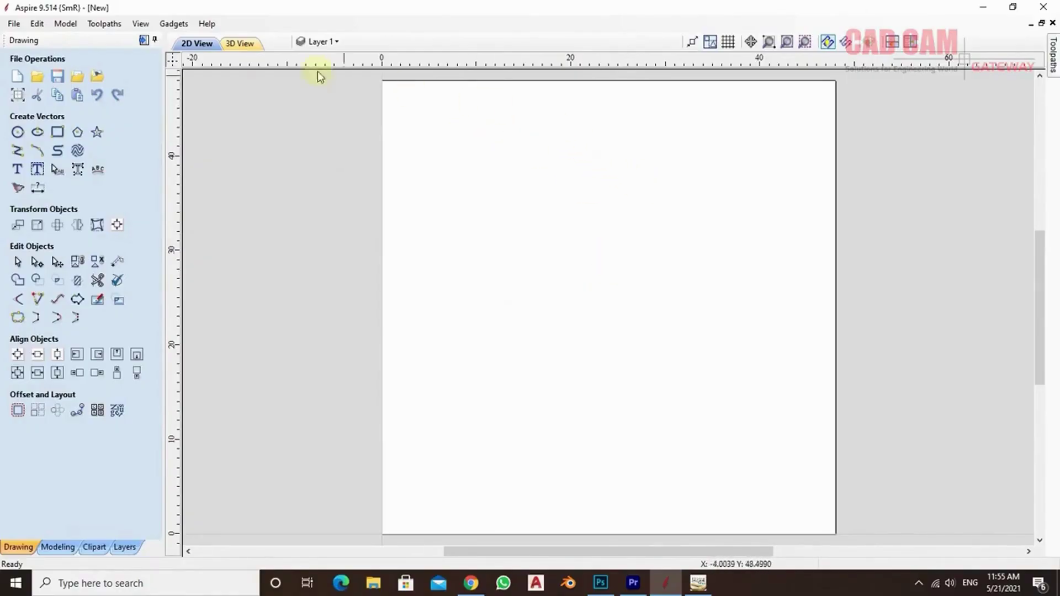
Import the vectors of the CAD CAM Logo AL file from the Youtube folder on the DATA (D:) drive.
click(14, 23)
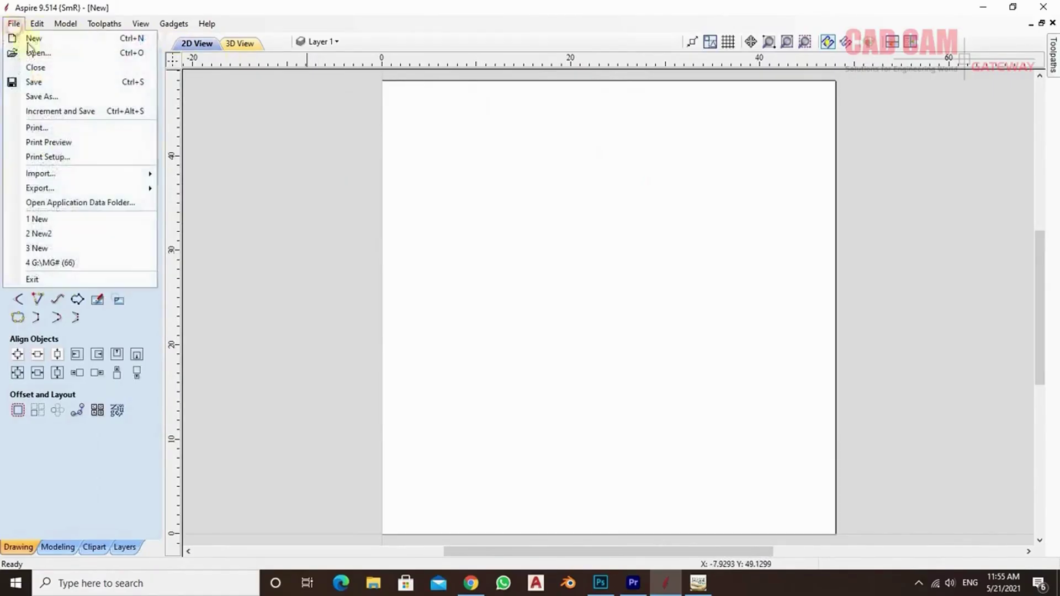
mouse_move(107, 174)
click(240, 176)
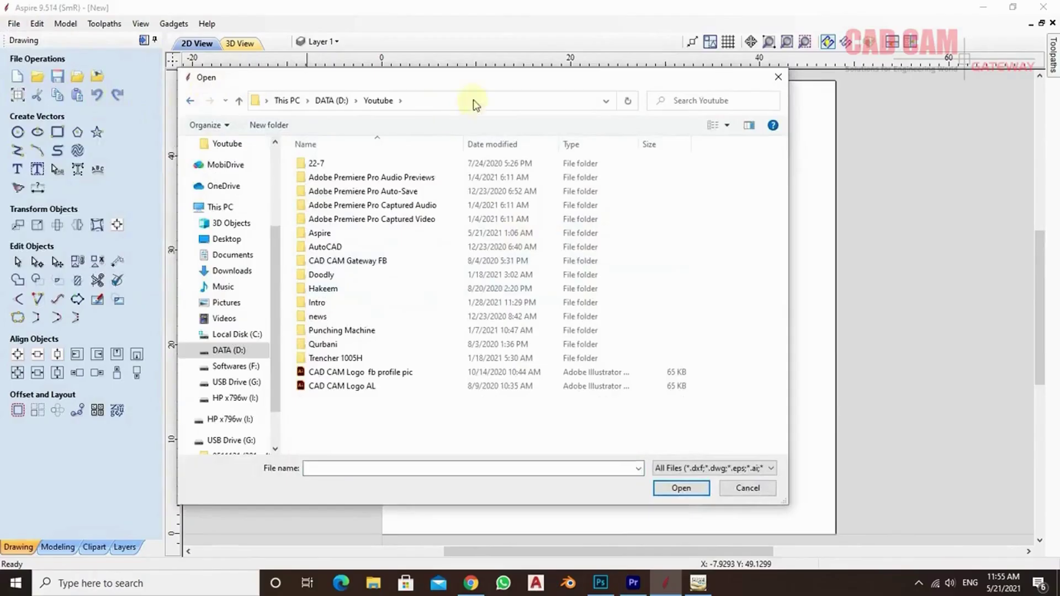
click(338, 385)
click(679, 488)
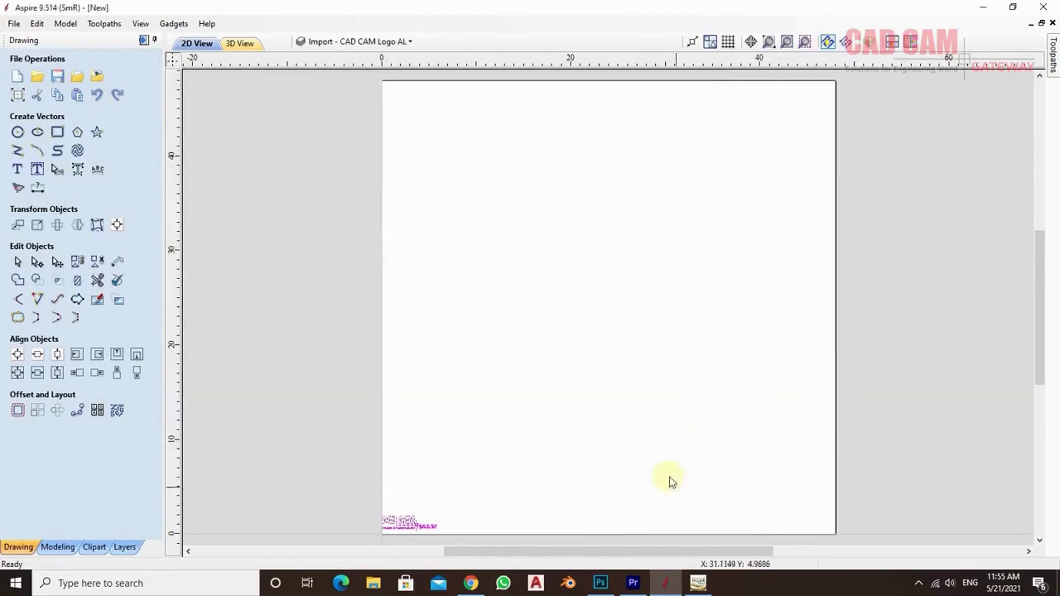
Enlarge the imported logo to about 39.8 by 11.2 inches and place it near the upper edge of the sheet.
click(57, 263)
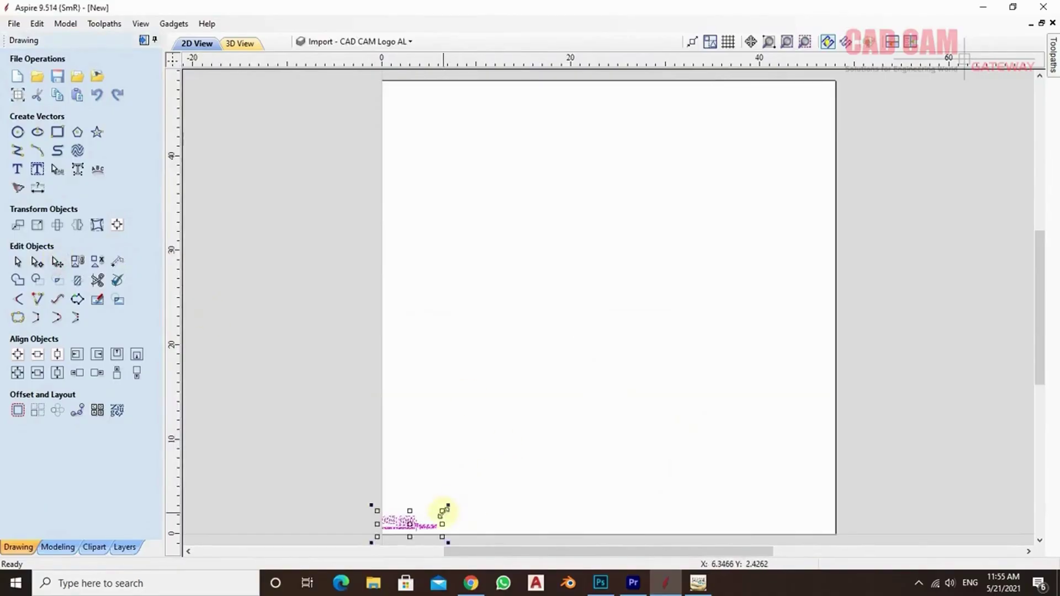
drag(444, 510, 623, 141)
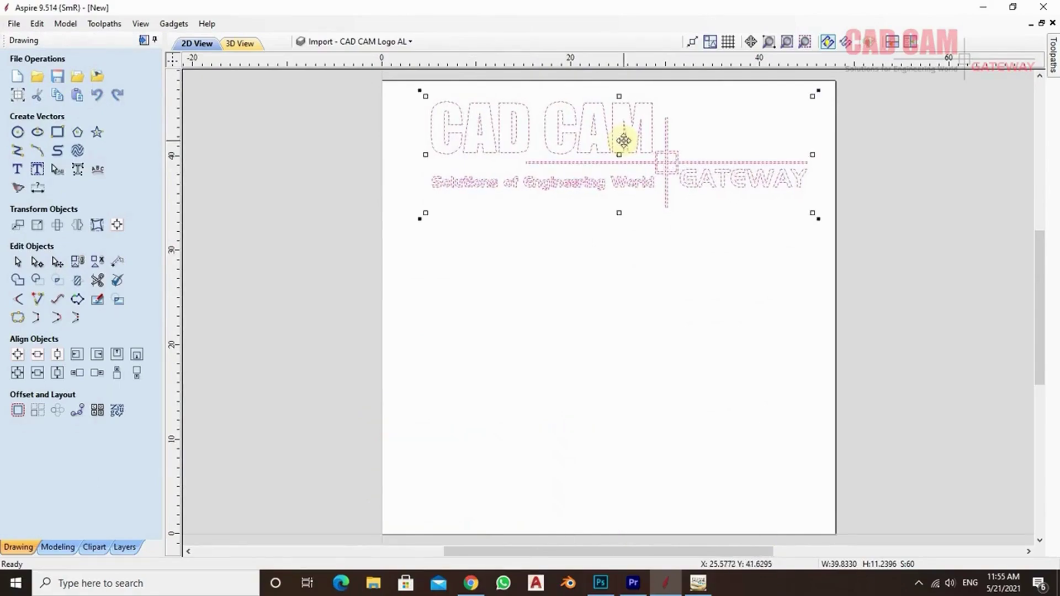
click(627, 290)
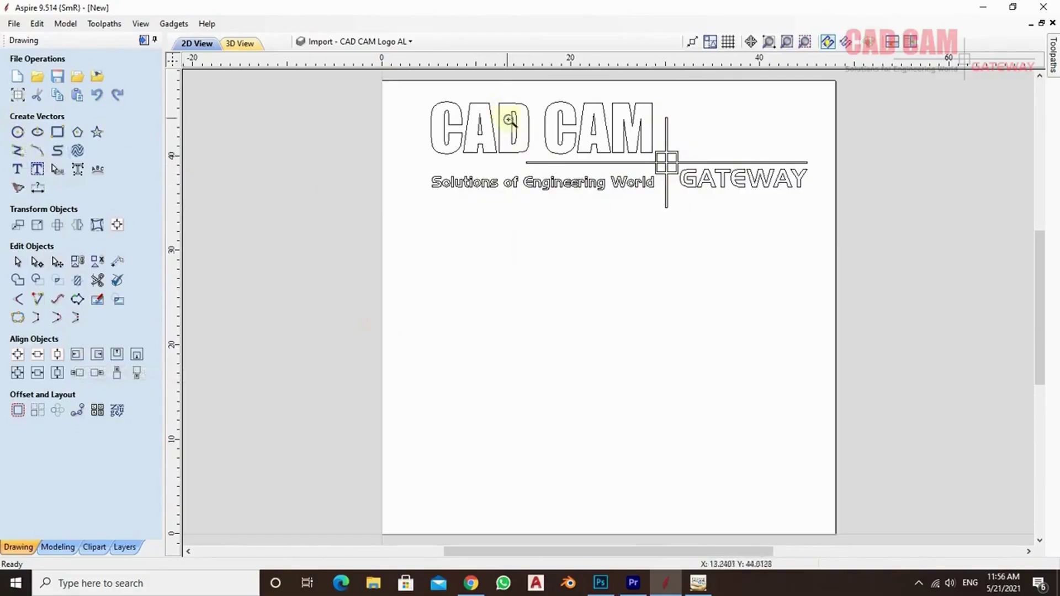
Measure the width of the vertical crosshair bar in the logo with a length dimension across its upper end.
drag(651, 100, 683, 130)
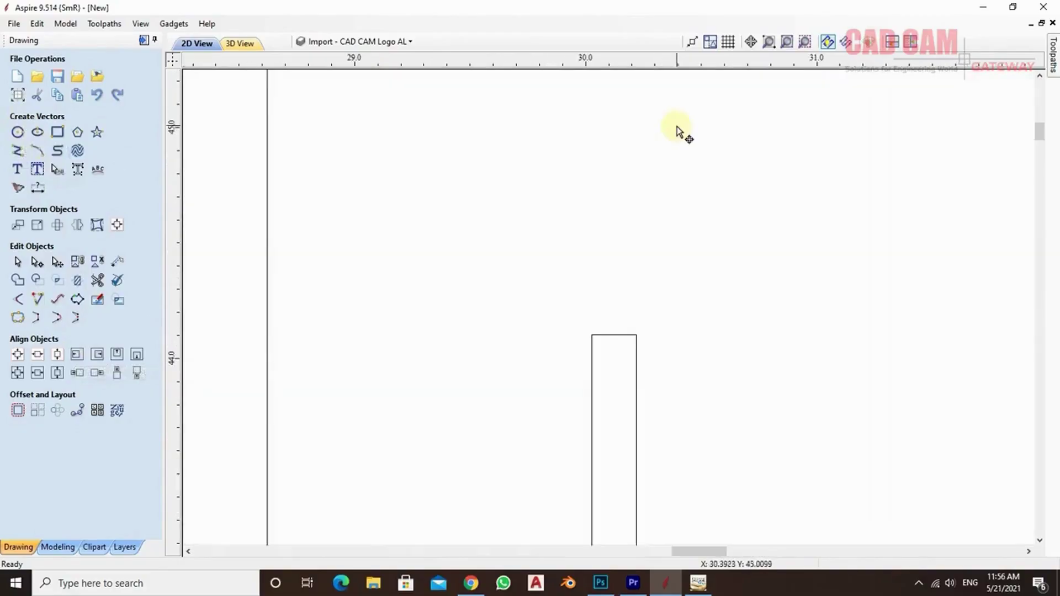
click(38, 188)
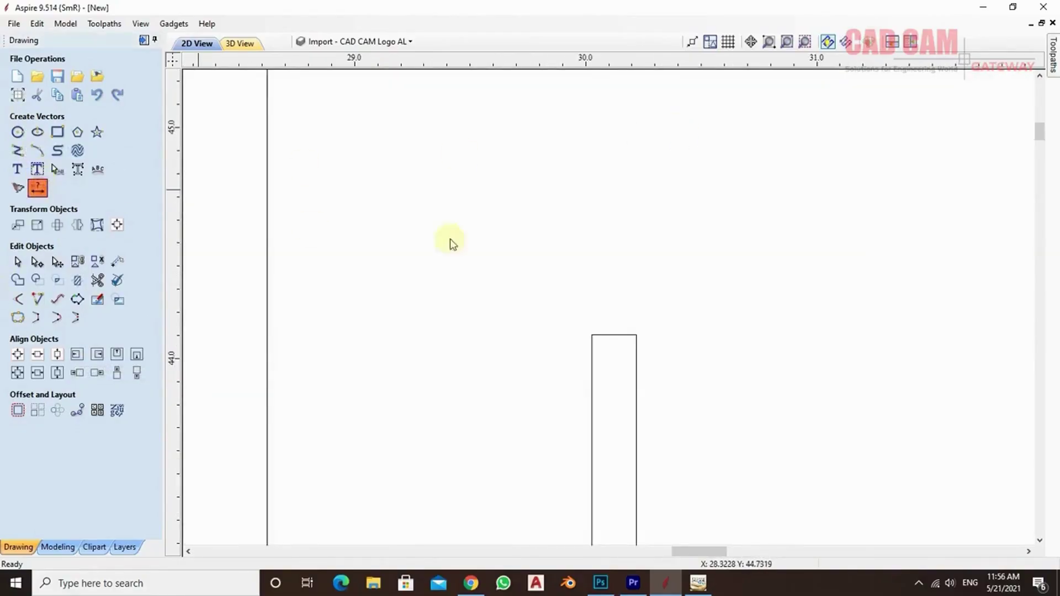
click(592, 335)
click(636, 335)
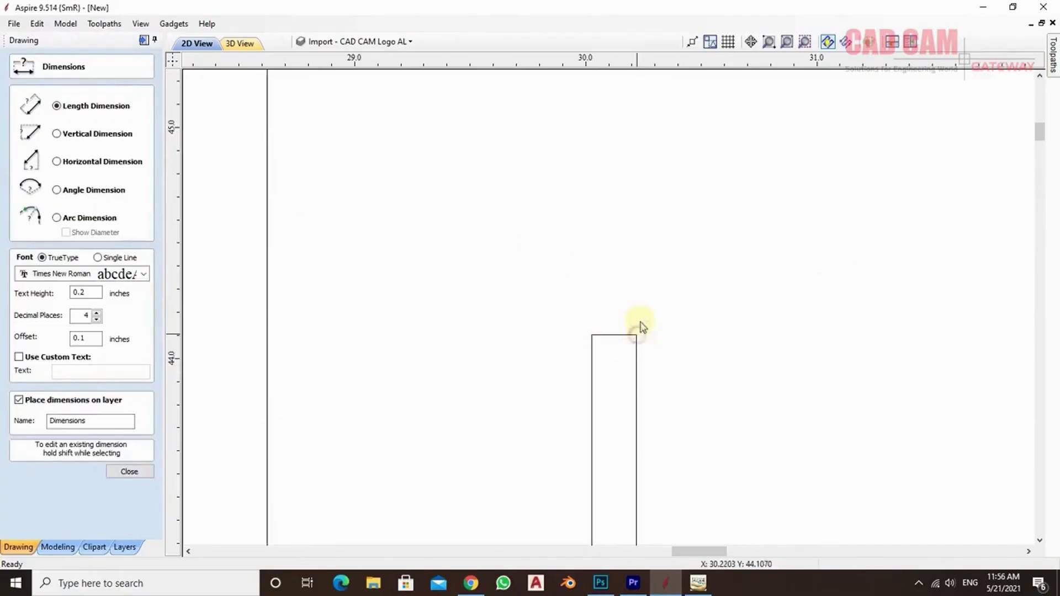
click(777, 251)
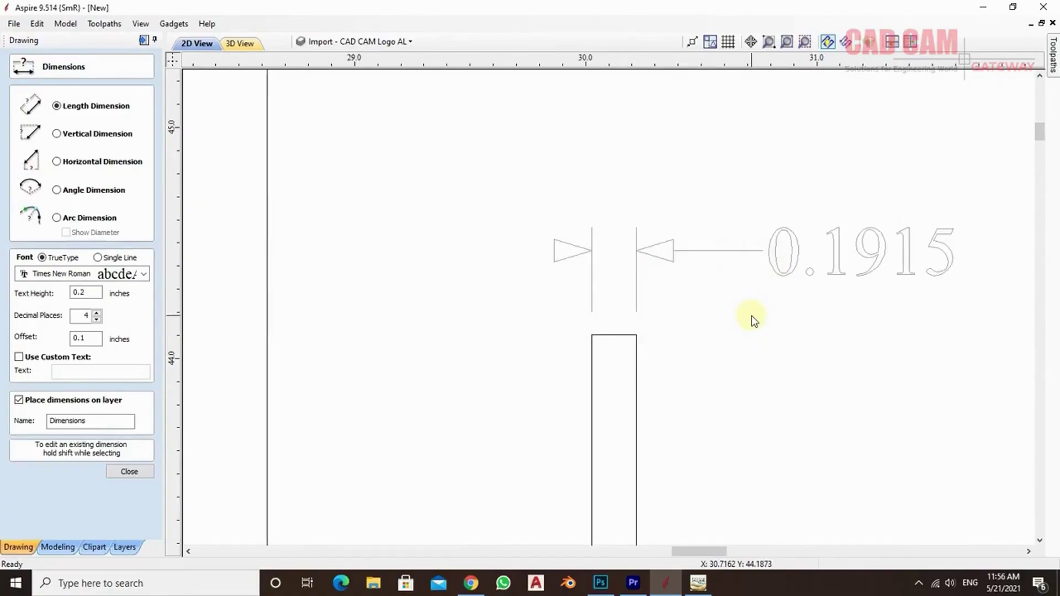
Multiply 0.1915 by 25.4 in Calculator to convert the bar's width to millimetres, and leave the dimension tool in Aspire.
key(super+r)
key(Return)
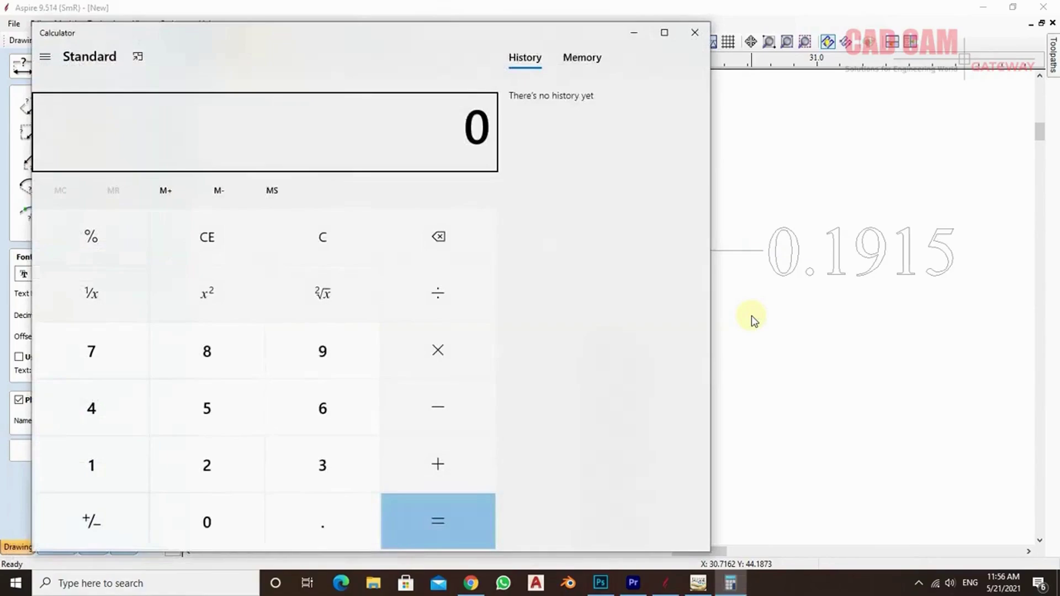
text(0.1915)
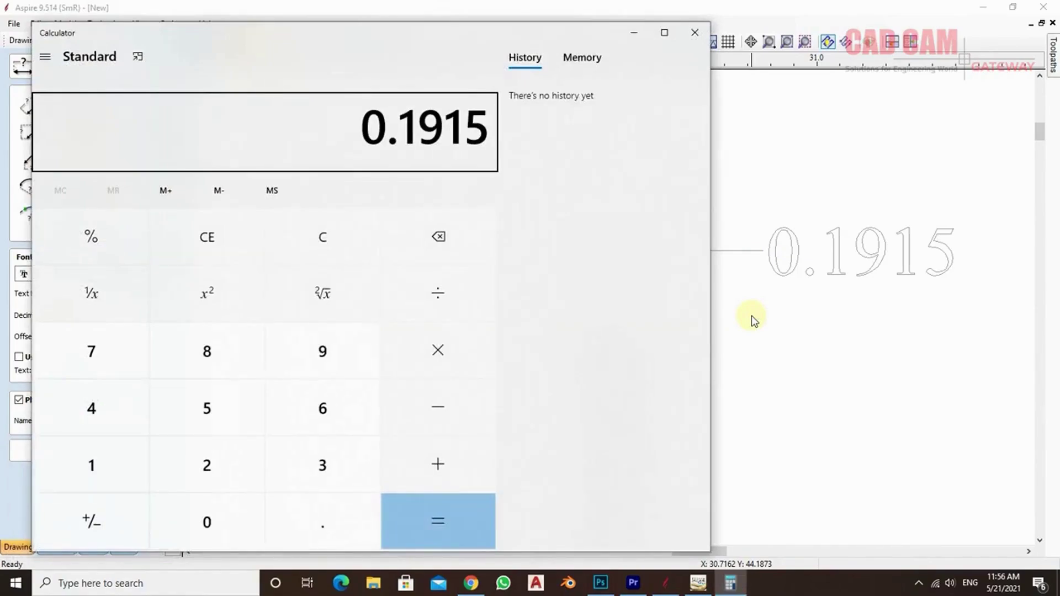
text(*25.4)
key(Return)
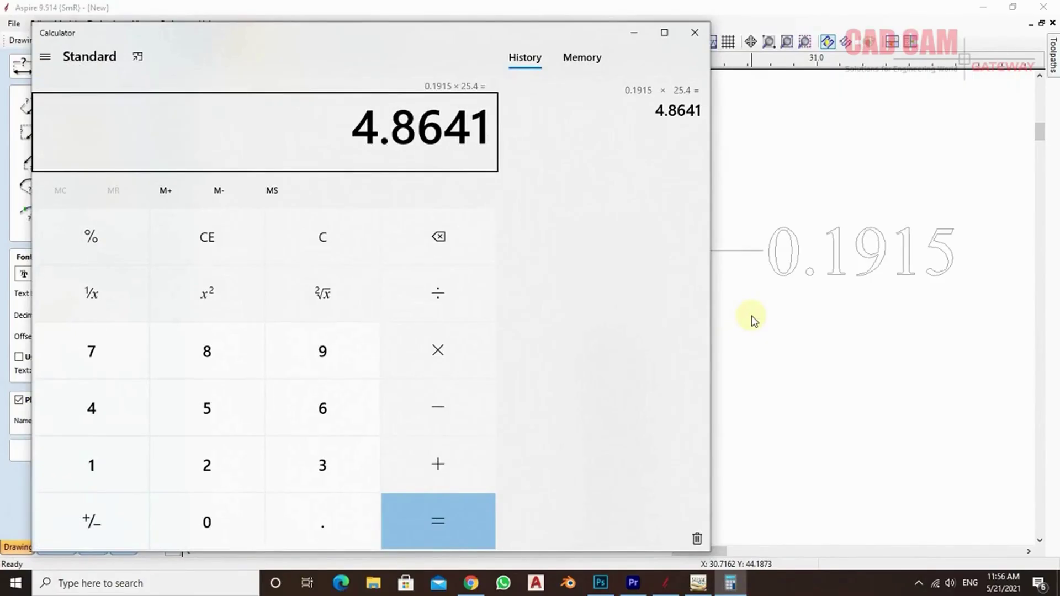
click(695, 33)
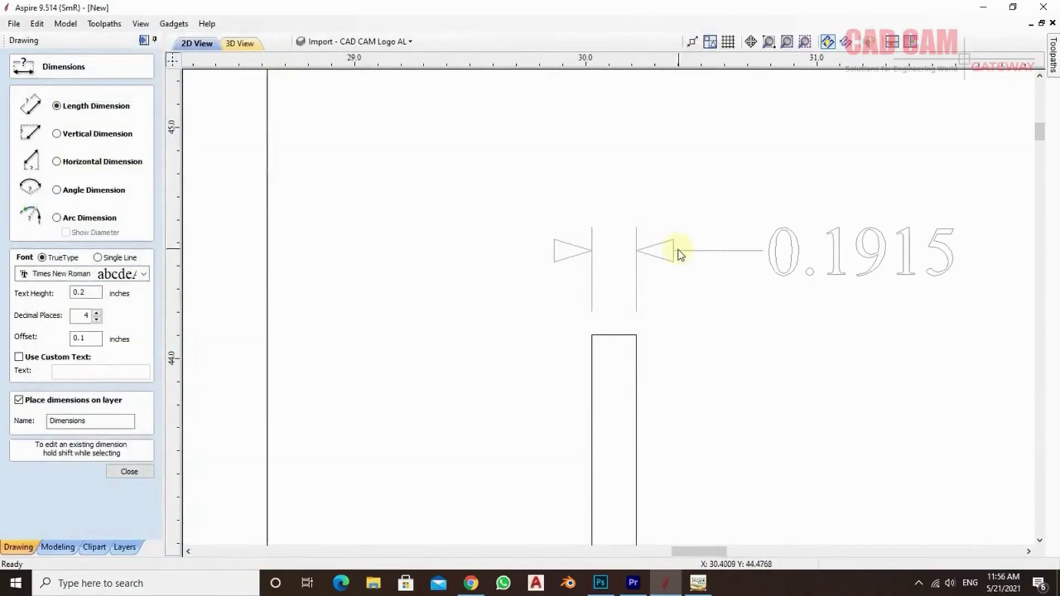
click(133, 471)
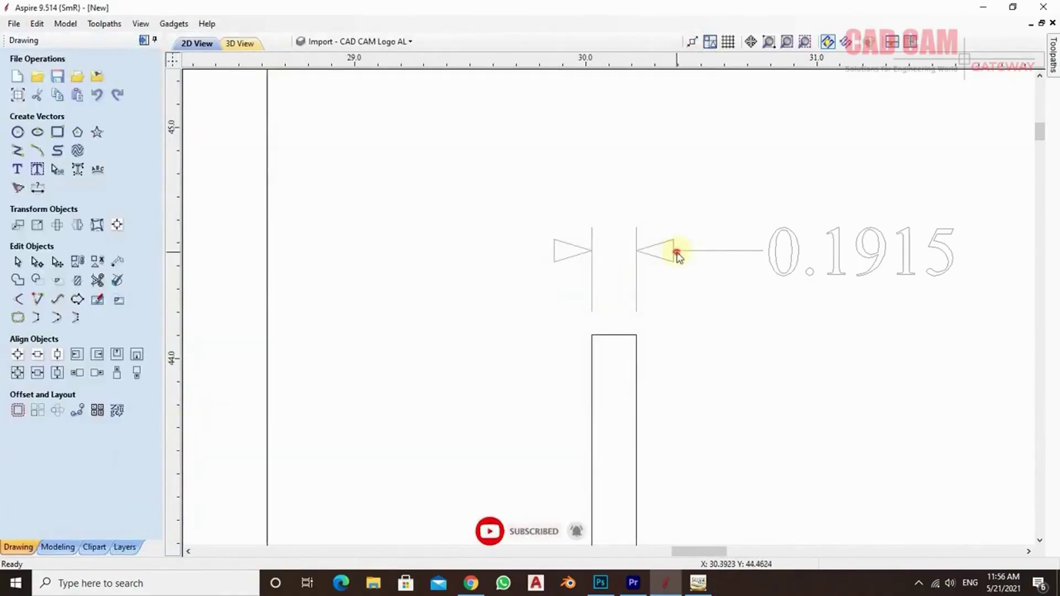
Scale the whole logo up to about 44.2 by 12.5 inches so it nearly spans the sheet's width.
scroll(696, 250, down, 10)
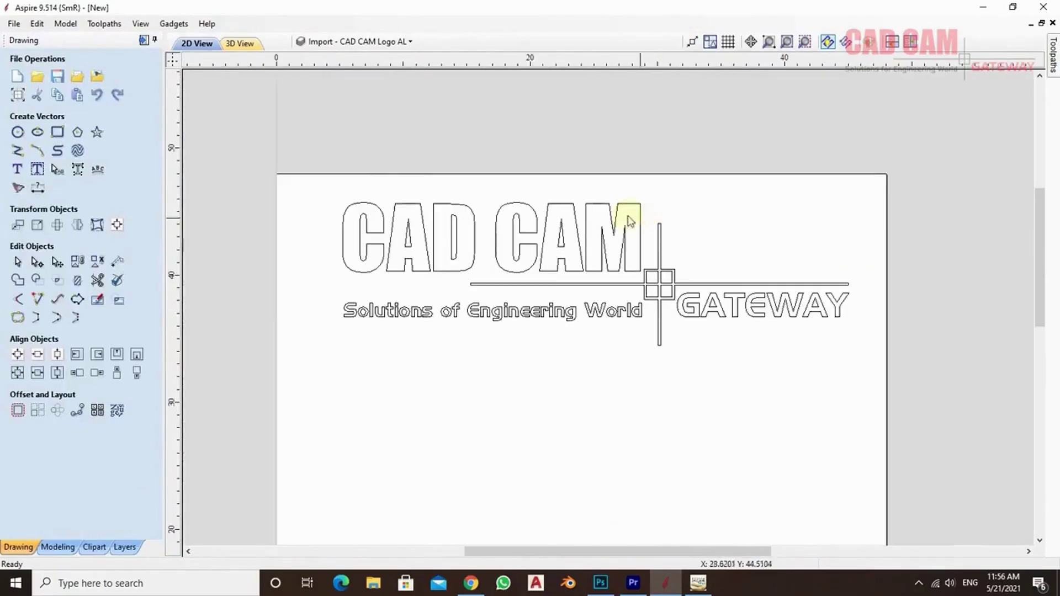
key(ctrl+a)
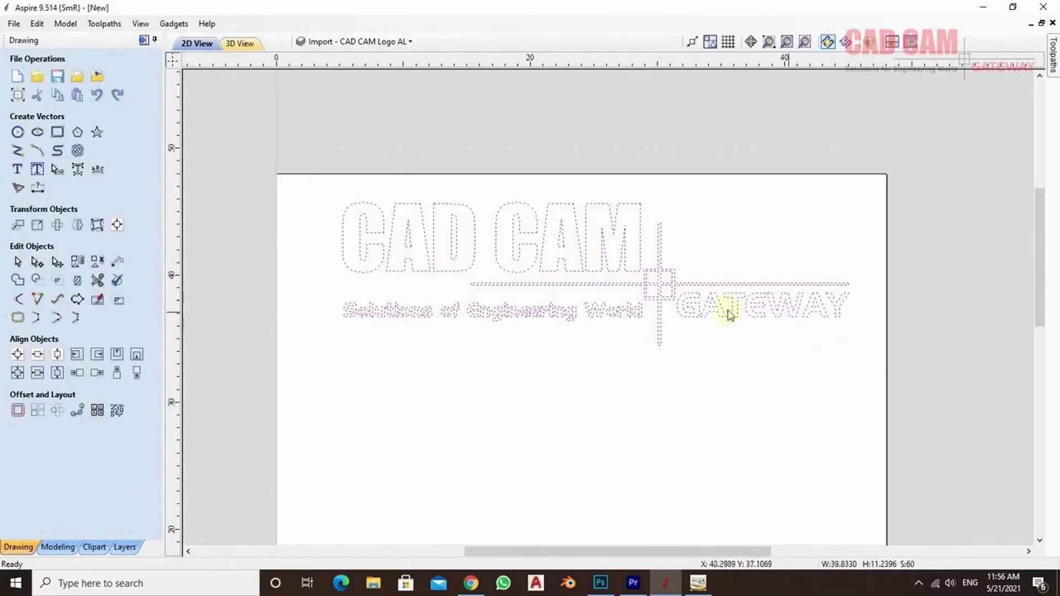
click(57, 261)
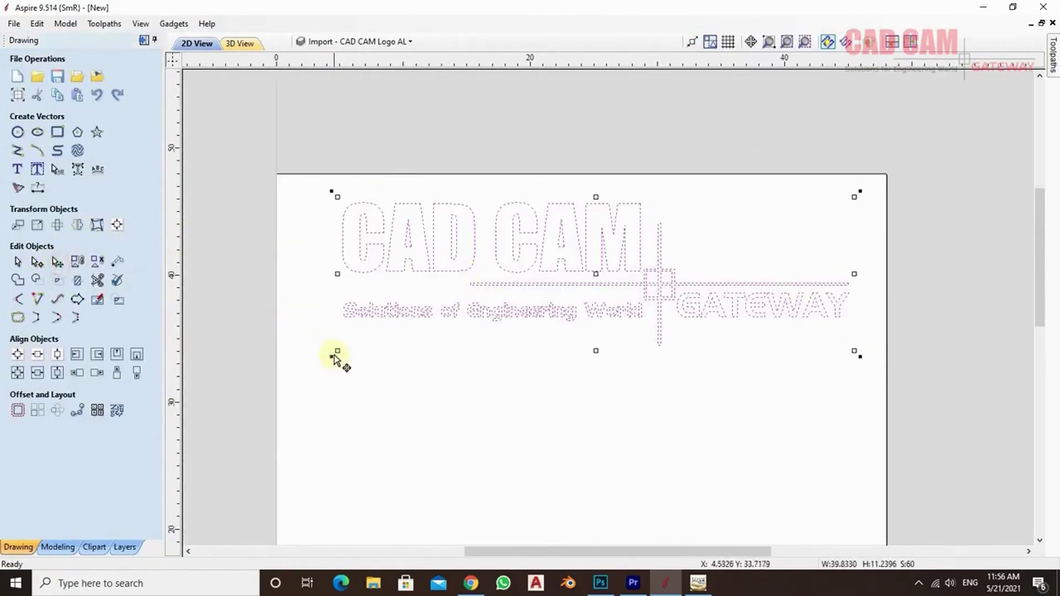
drag(336, 351, 339, 360)
drag(854, 197, 850, 197)
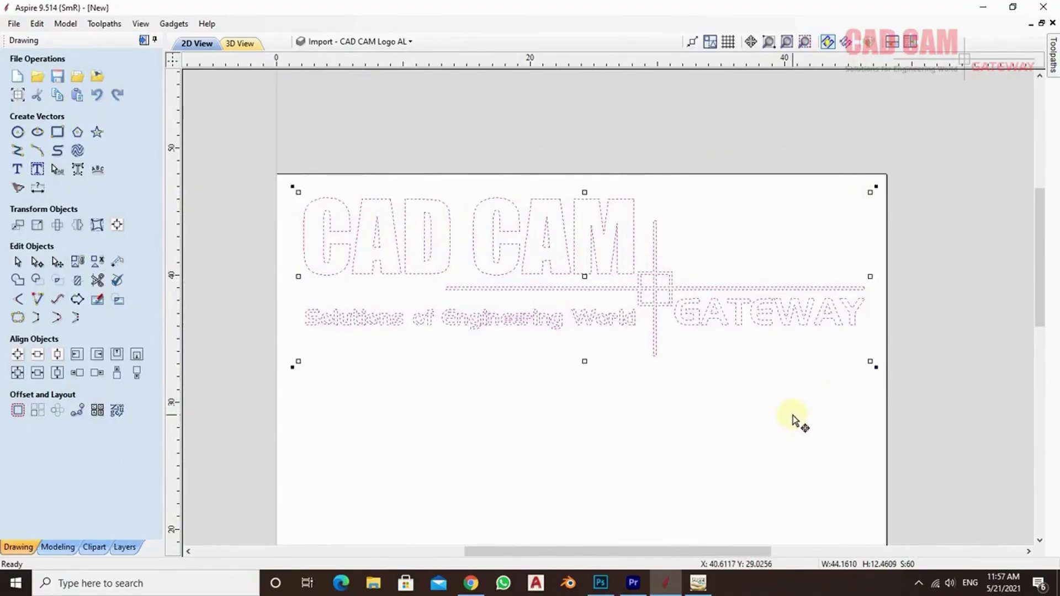
click(641, 372)
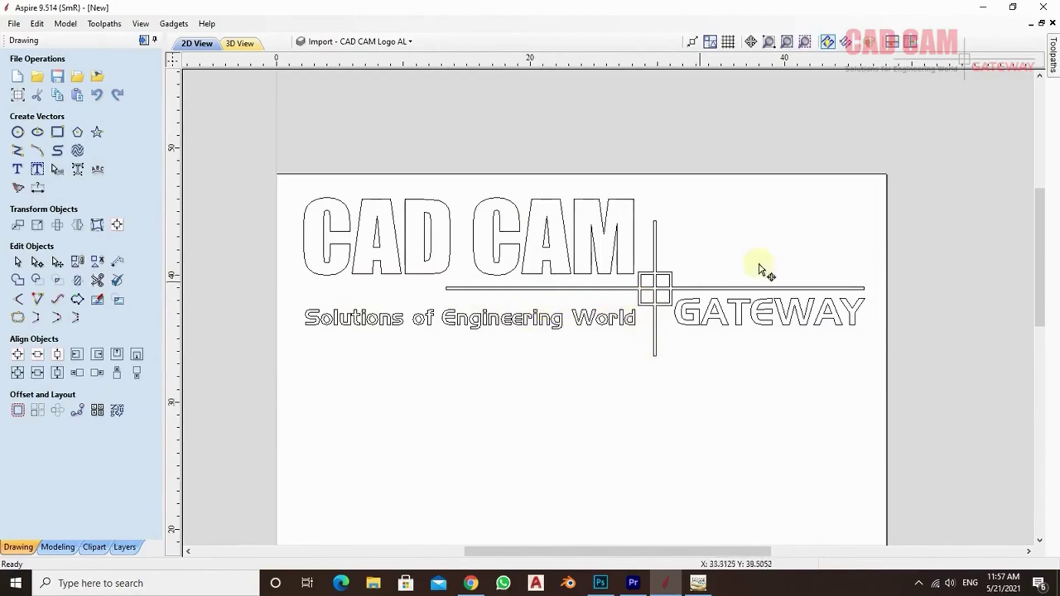
scroll(816, 232, down, 3)
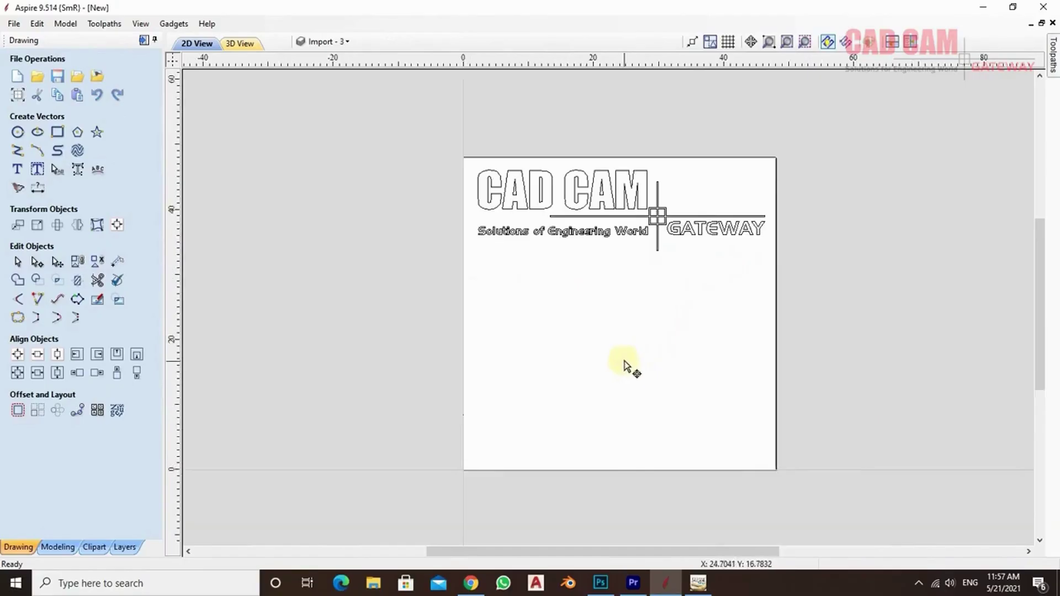
Switch to InPage and open the page export for the selected Urdu services text box.
key(alt+Tab)
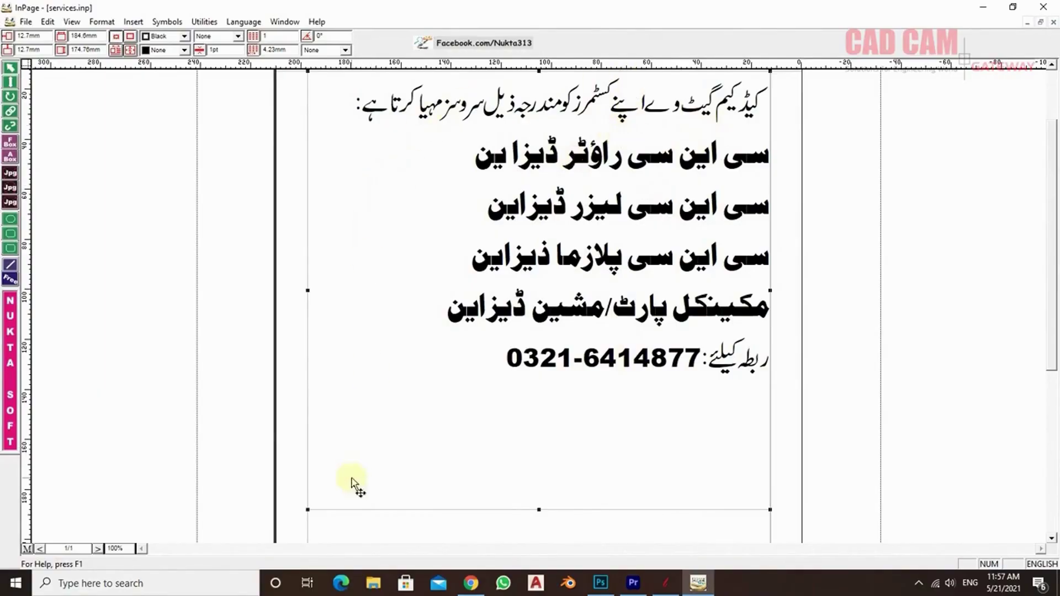
click(375, 542)
click(444, 490)
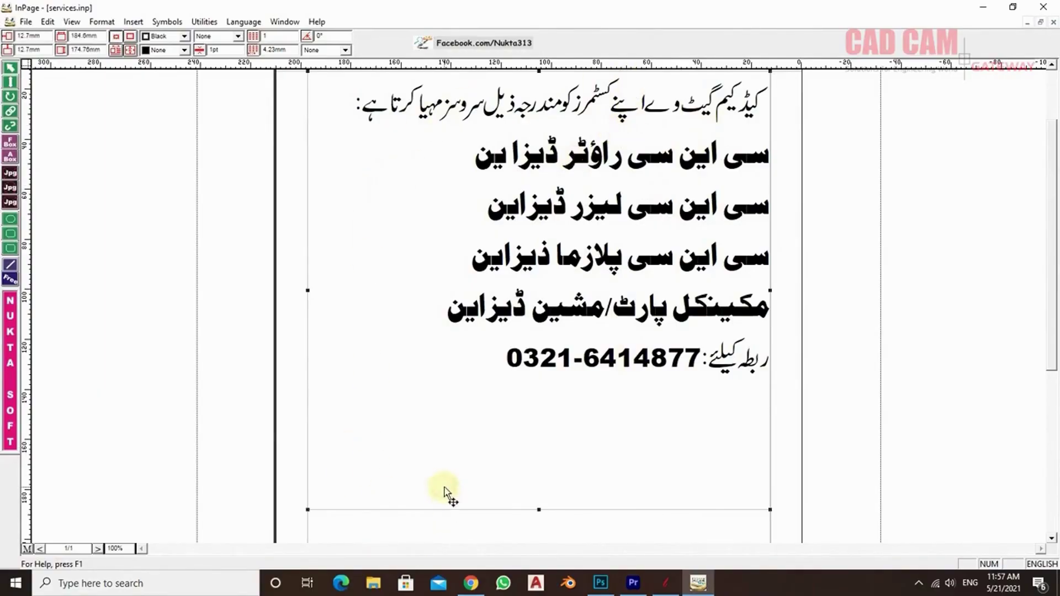
click(26, 22)
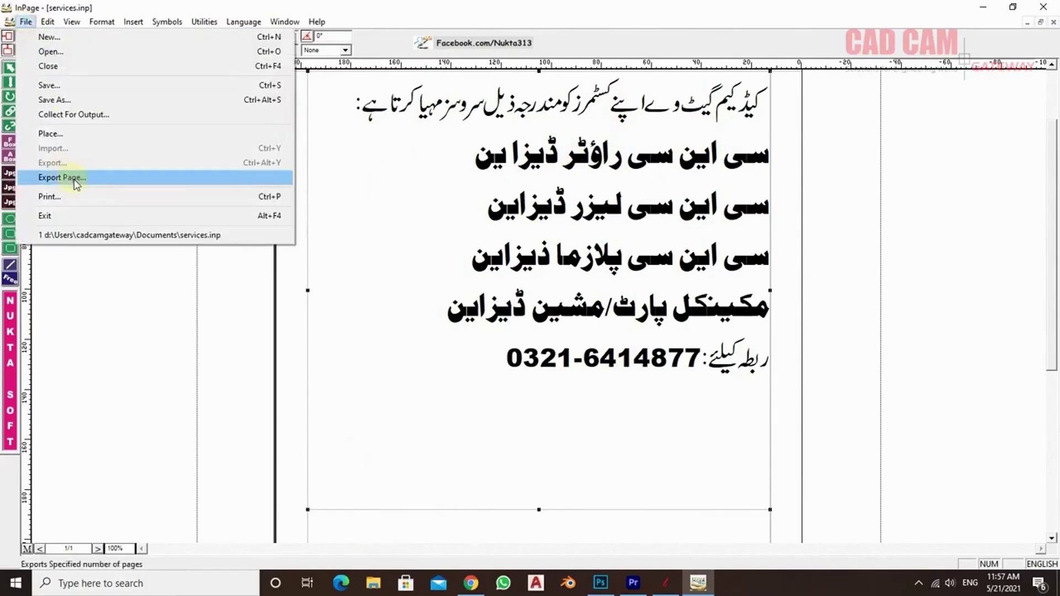
click(75, 182)
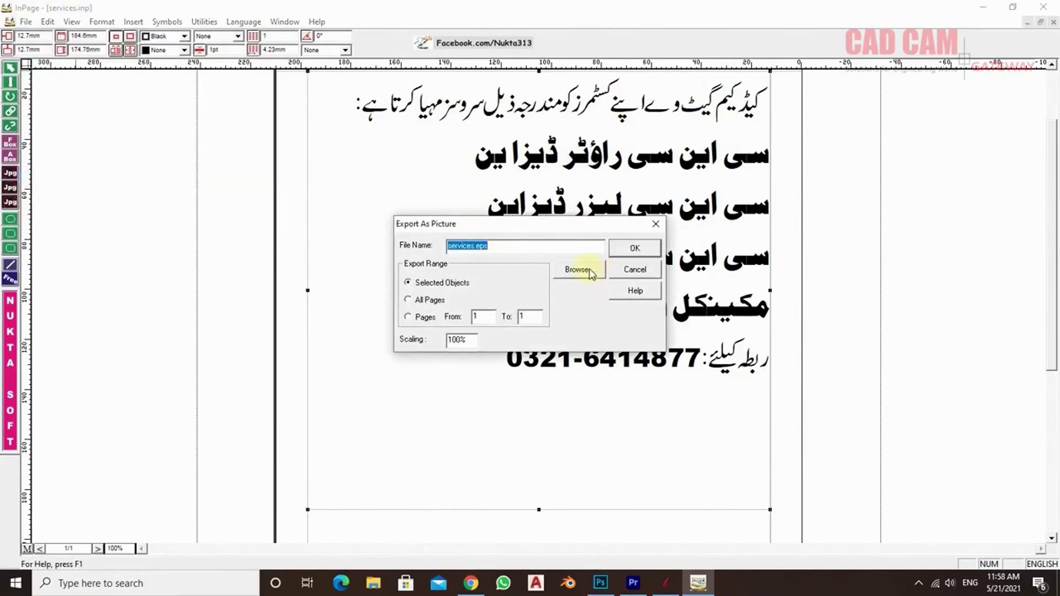
Export the selected objects to the Documents folder under the name 3, using the Encapsulated PostScript Files format.
click(588, 270)
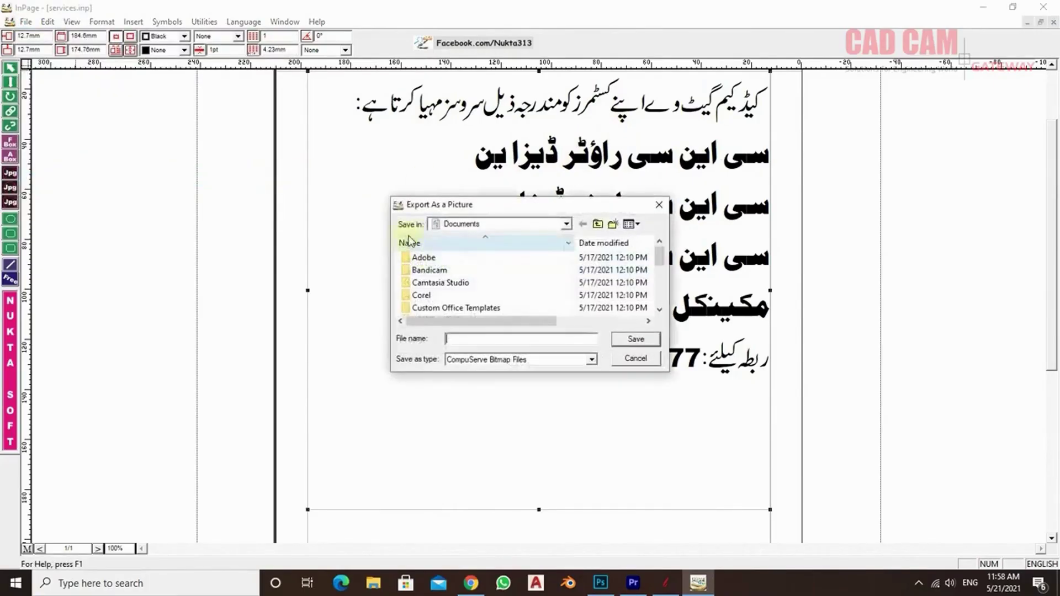
click(466, 339)
text(3)
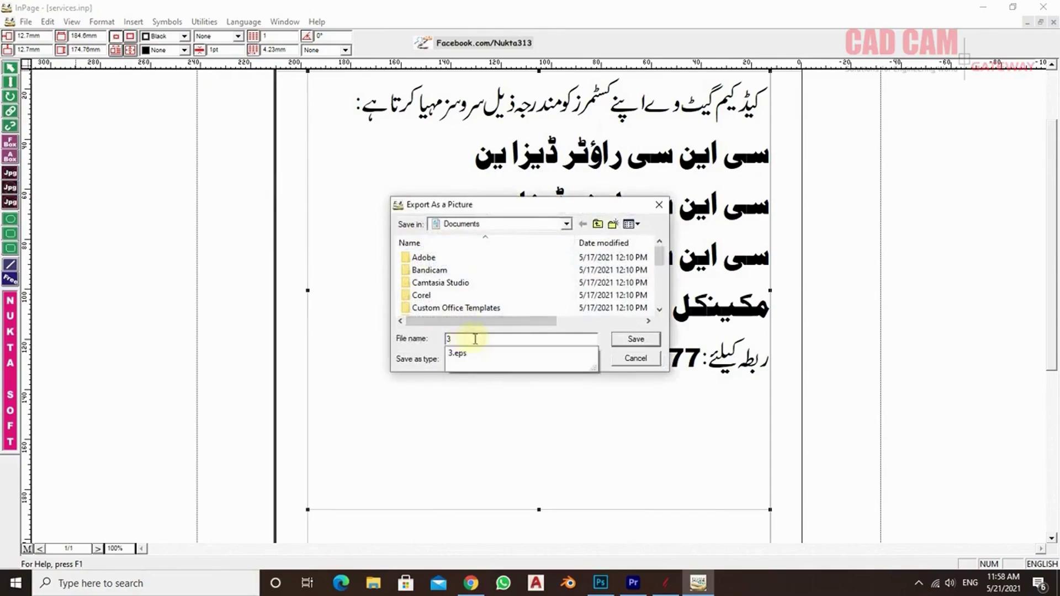
click(458, 350)
click(591, 359)
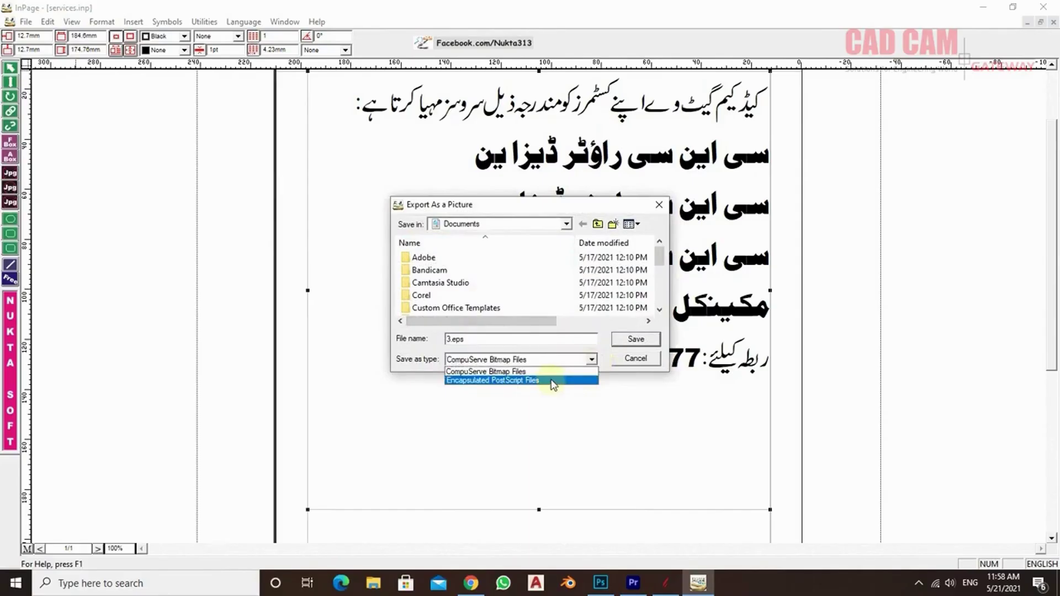
click(552, 380)
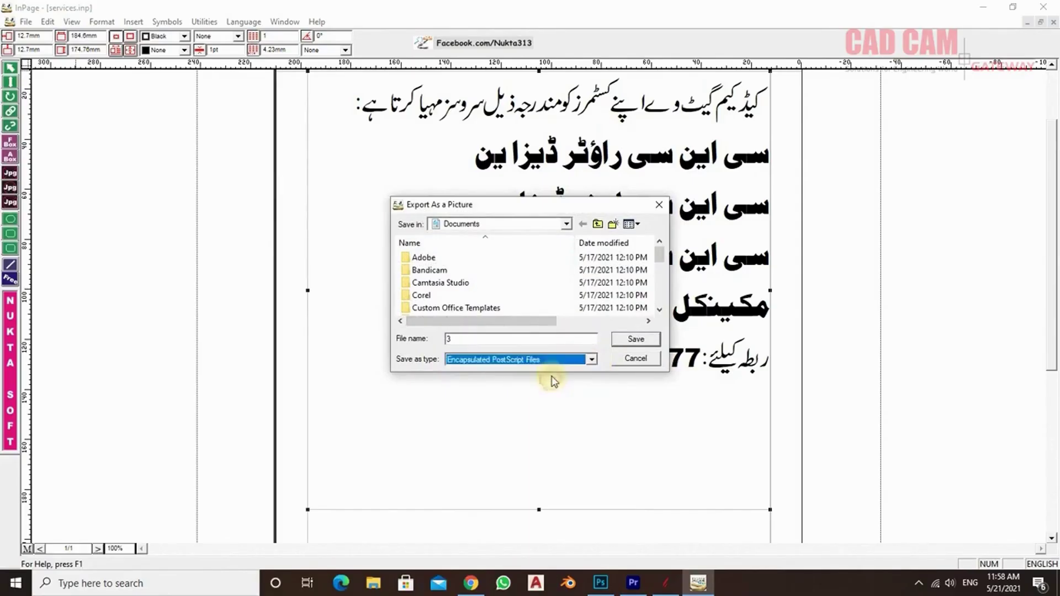
click(636, 344)
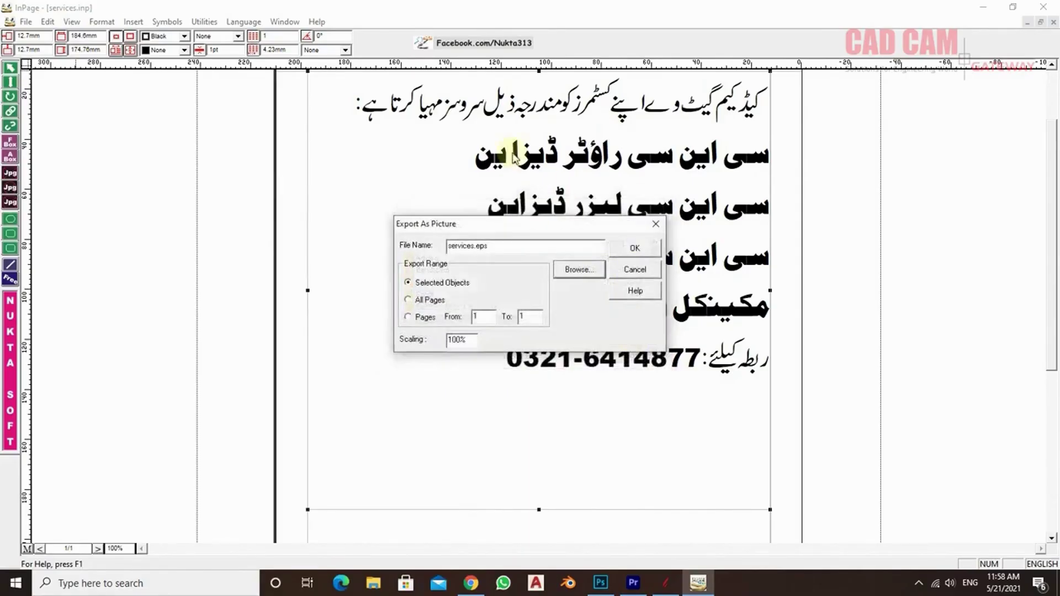
click(624, 247)
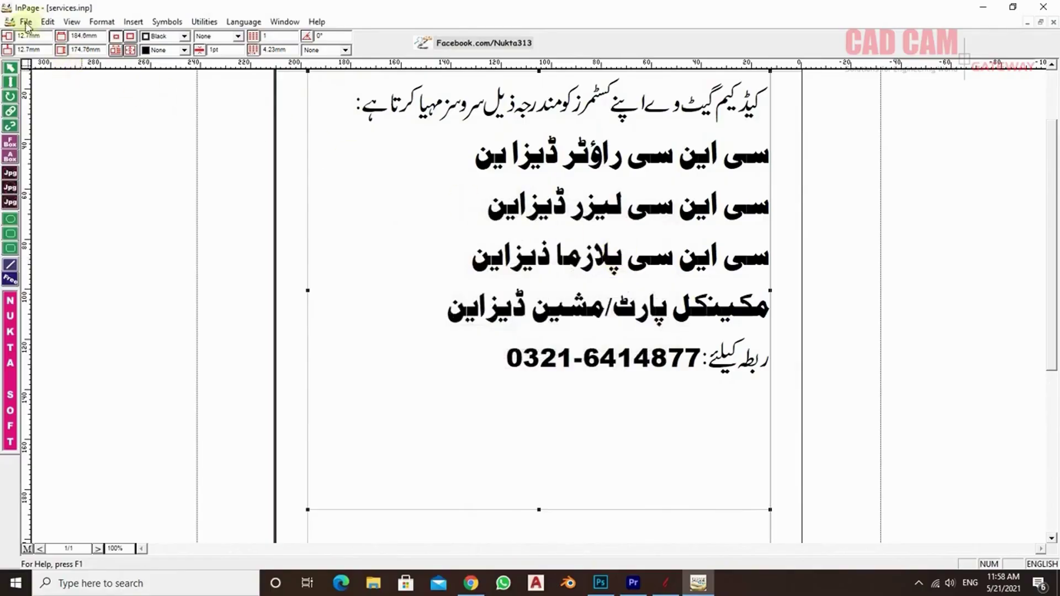
Switch back to Aspire, import the exported Urdu text vectors and enlarge them to about 44.8 by 32.3 inches below the logo.
click(666, 583)
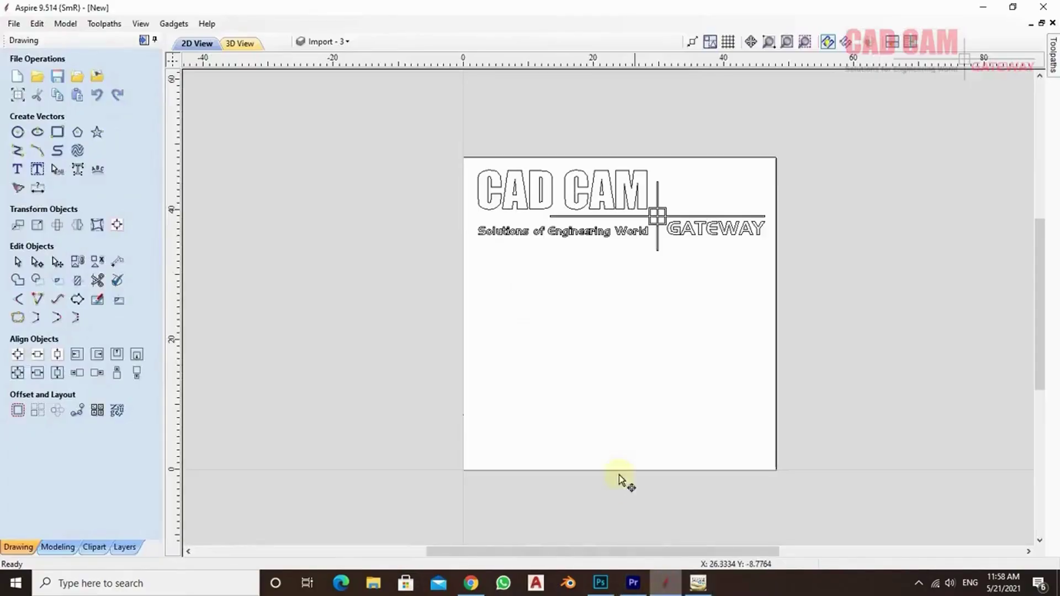
click(14, 23)
mouse_move(138, 174)
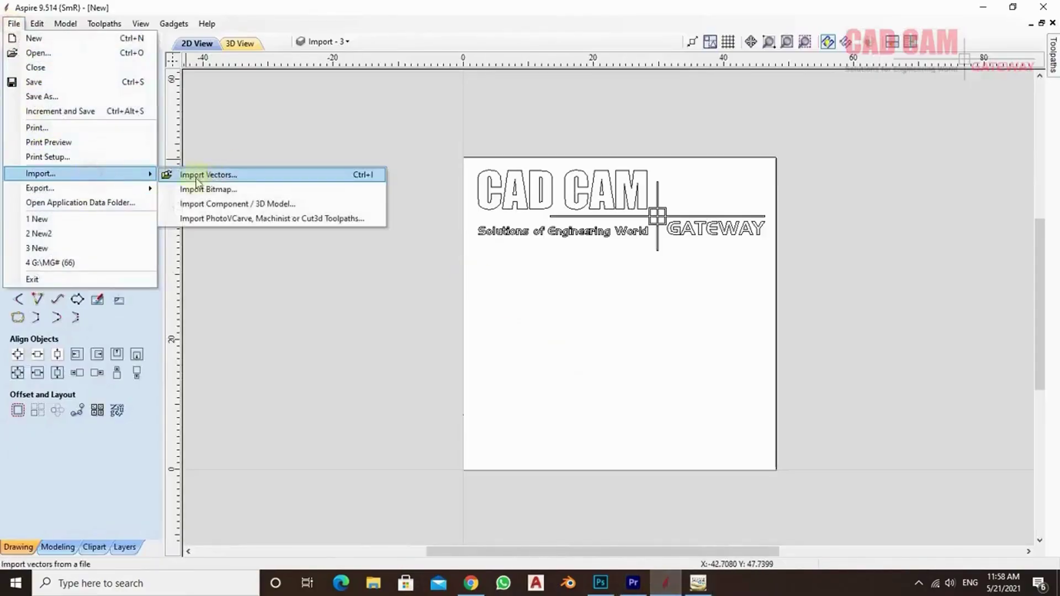
click(197, 176)
double_click(301, 397)
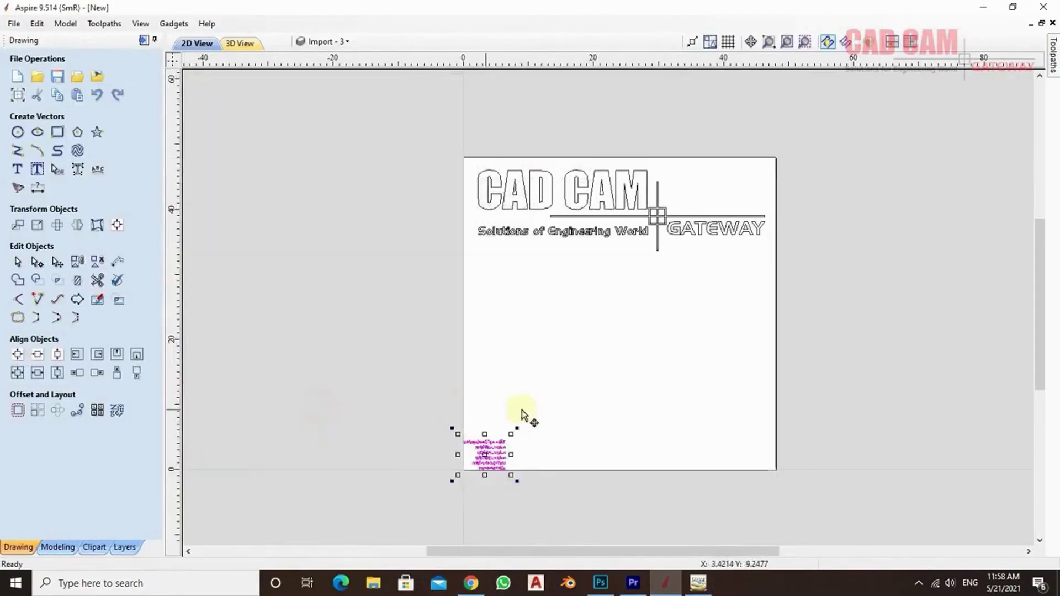
drag(513, 428, 749, 258)
drag(674, 324, 794, 428)
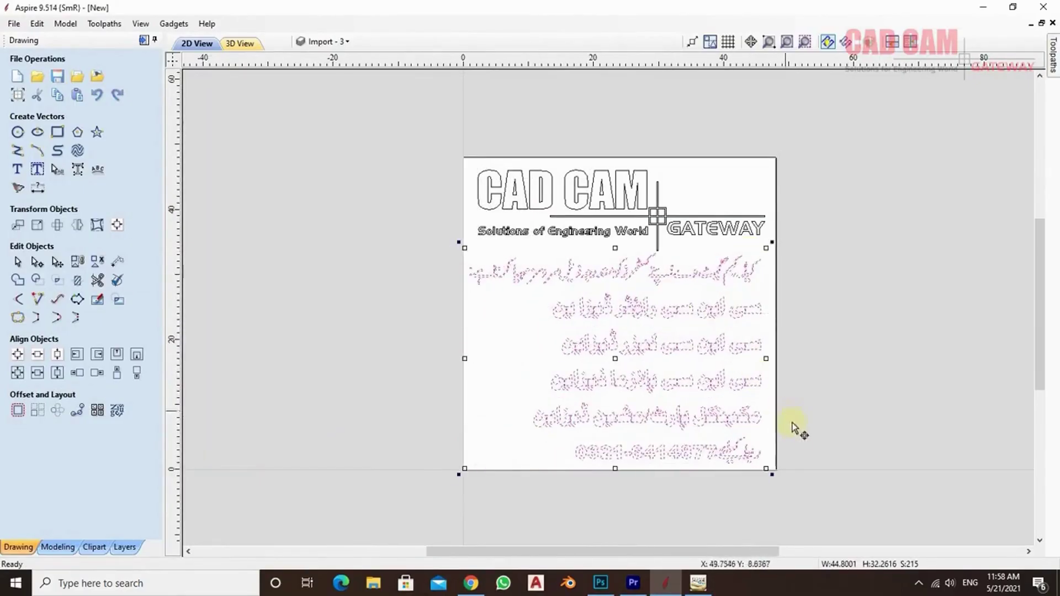
Deselect the imported text and examine where the letter outlines overlap in the words of the Urdu service lines.
click(795, 429)
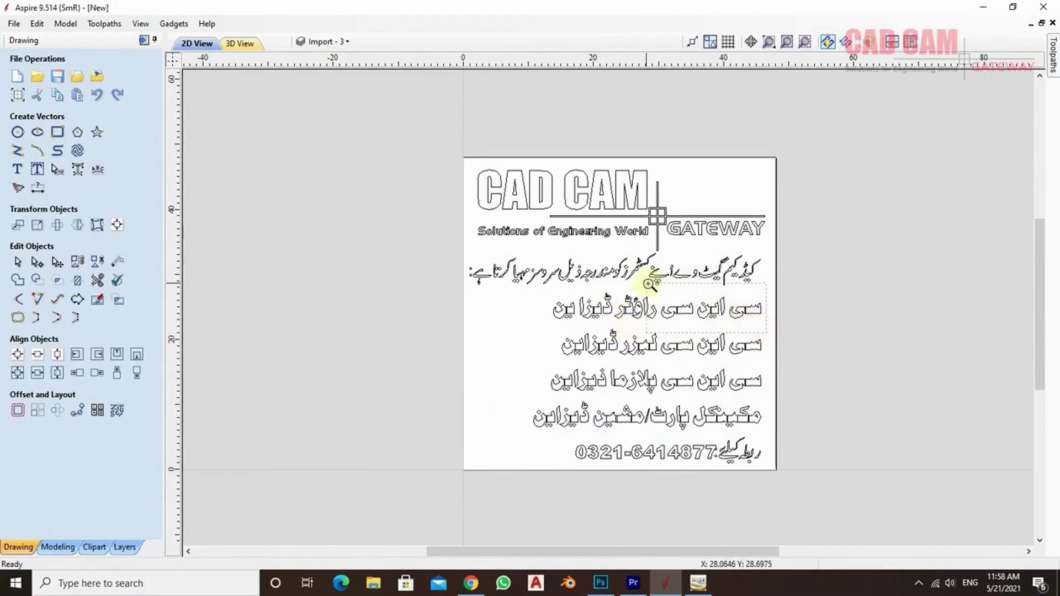
scroll(731, 305, up, 5)
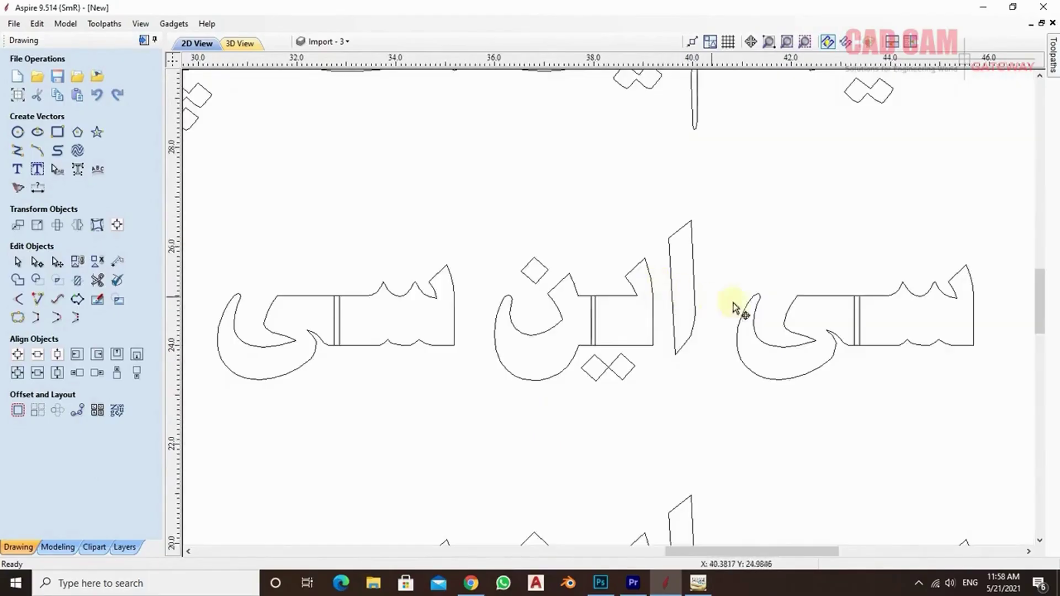
click(890, 296)
click(823, 297)
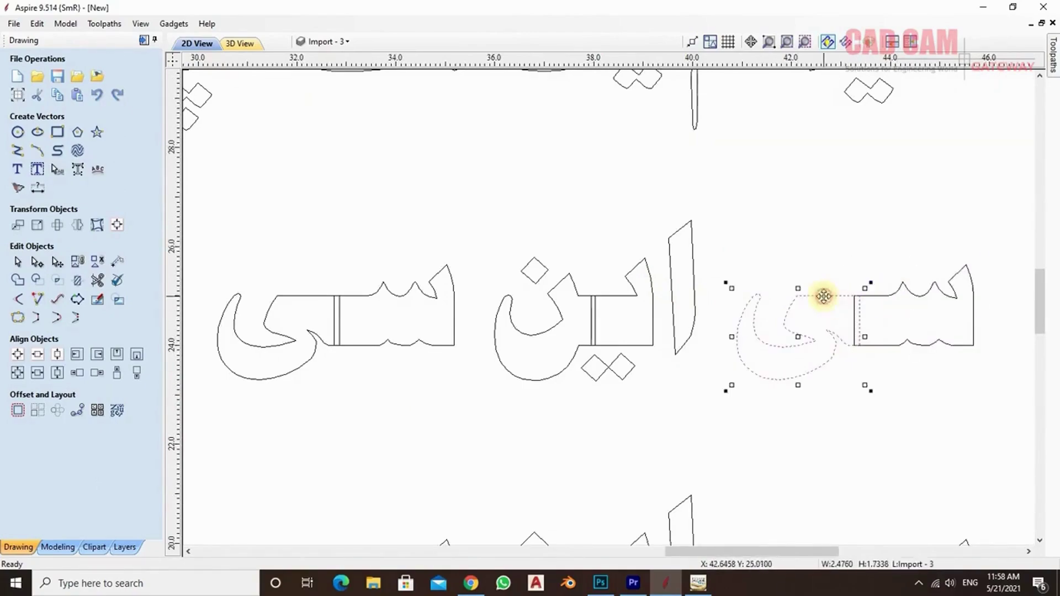
click(643, 279)
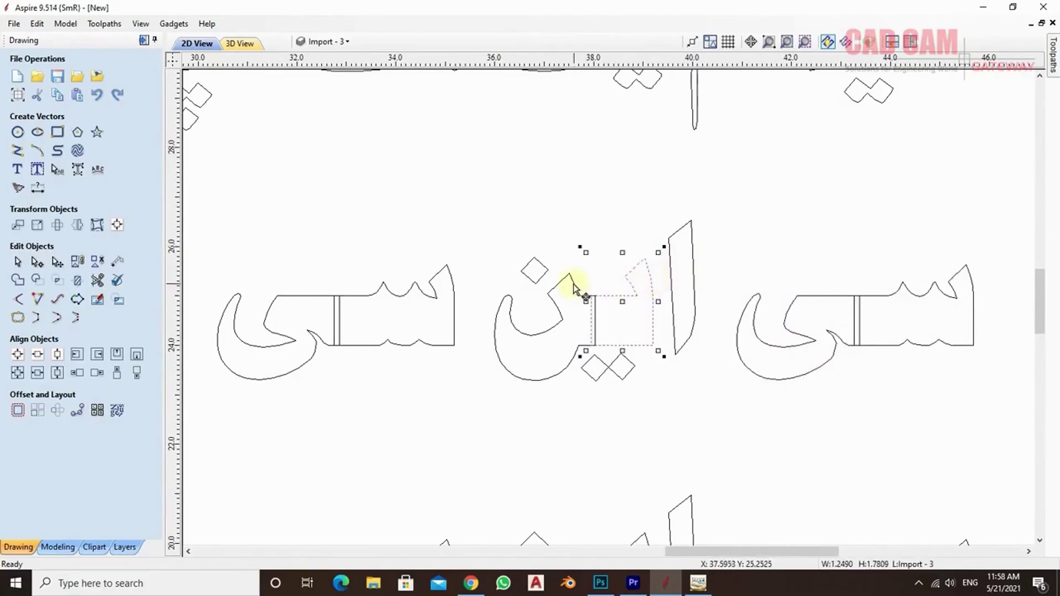
click(576, 289)
click(479, 405)
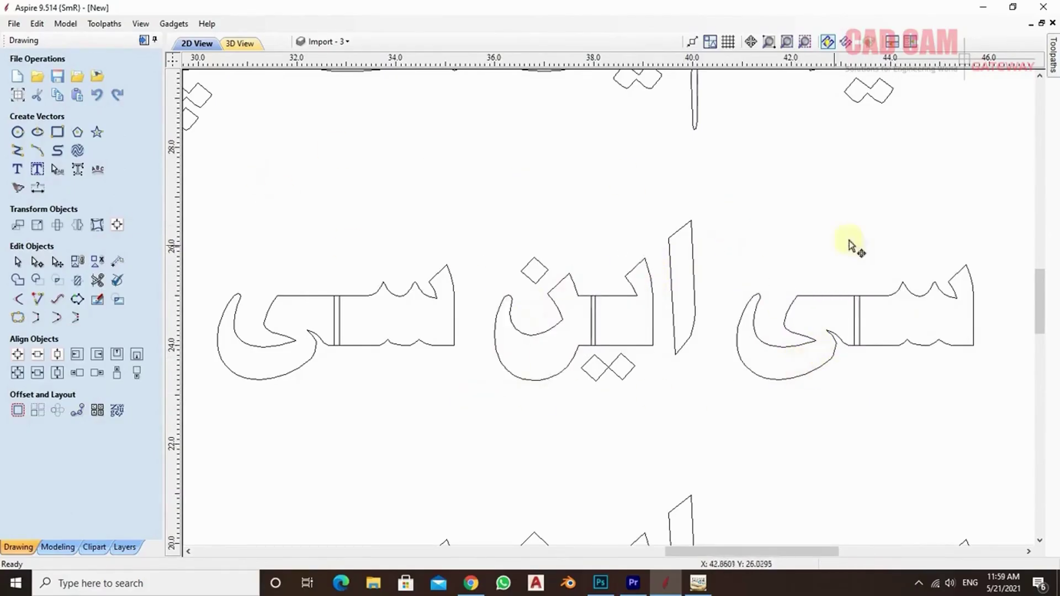
Weld the overlapping letter outlines in the opening words سی این سی of the first service line.
drag(720, 218, 821, 308)
drag(988, 404, 988, 406)
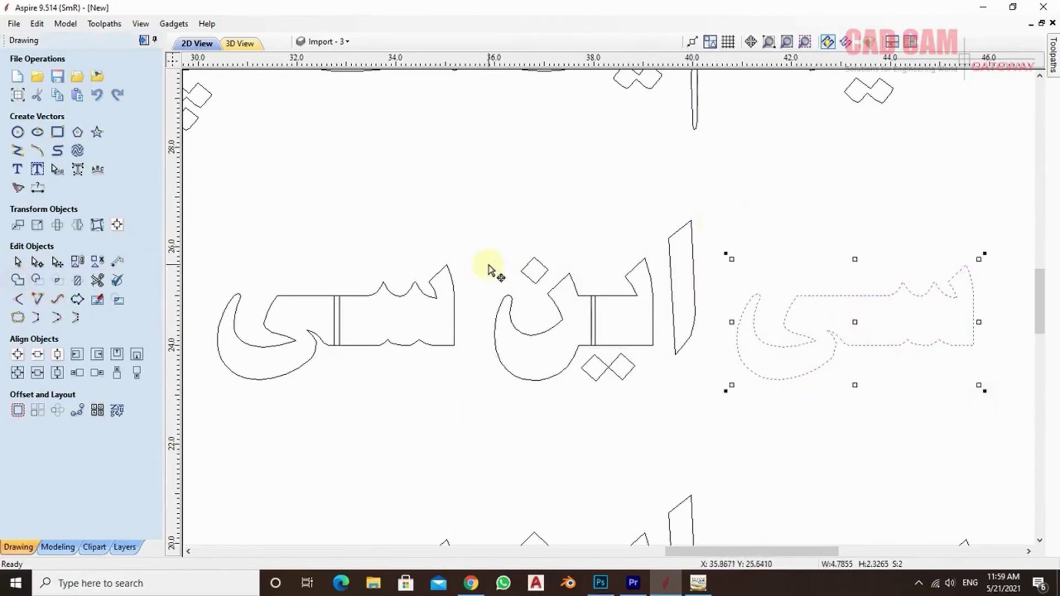
drag(484, 250, 650, 403)
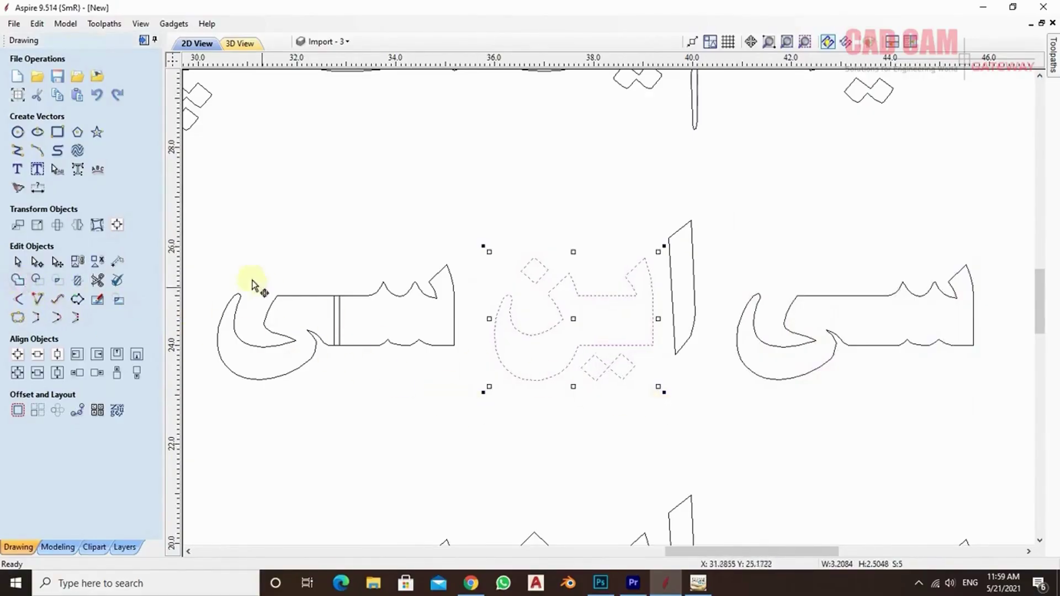
drag(202, 244, 469, 400)
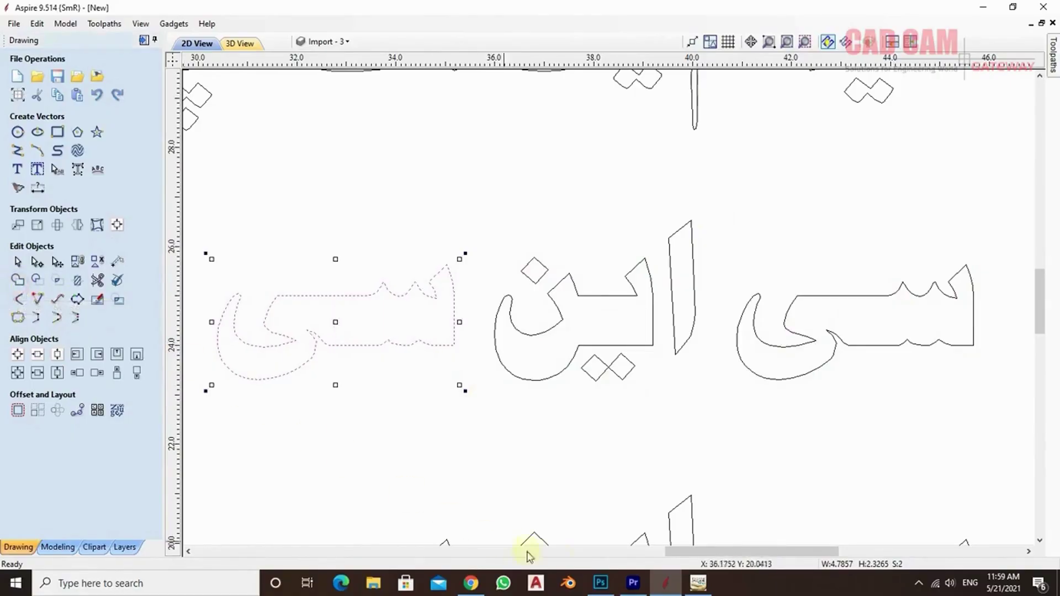
Weld the overlapping letter pieces of the word راؤٹر in the first service line, leaving out its upper mark.
drag(697, 551, 543, 540)
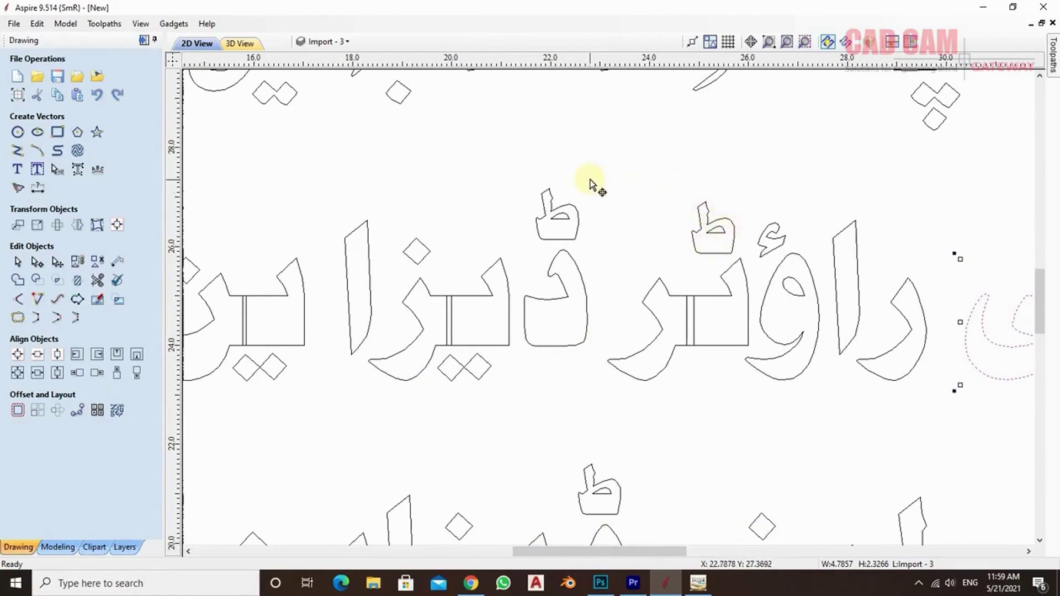
mouse_move(590, 180)
mouse_down()
mouse_move(727, 383)
mouse_move(753, 403)
mouse_up()
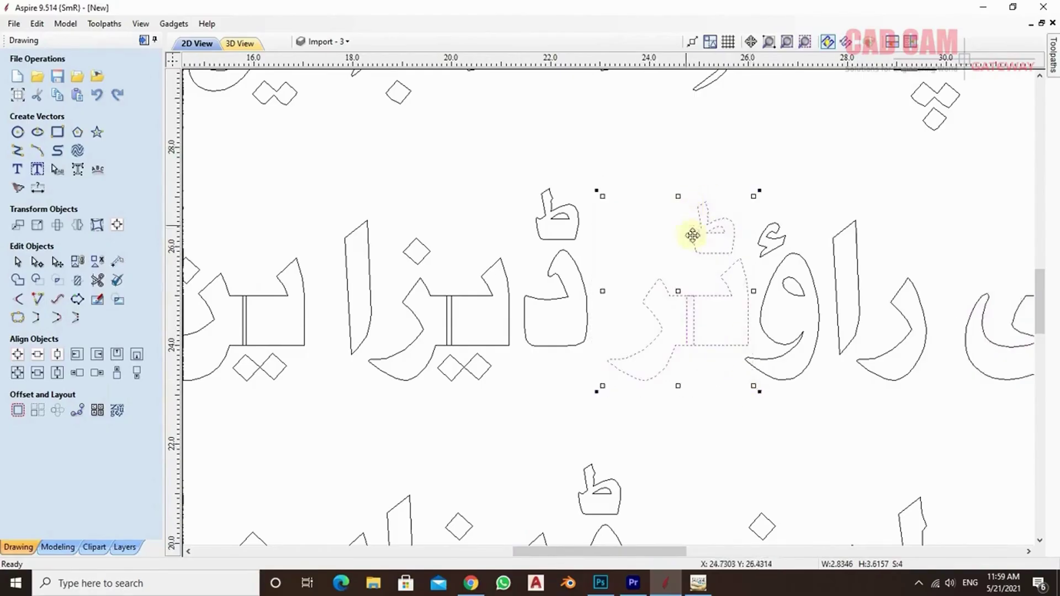
click(18, 281)
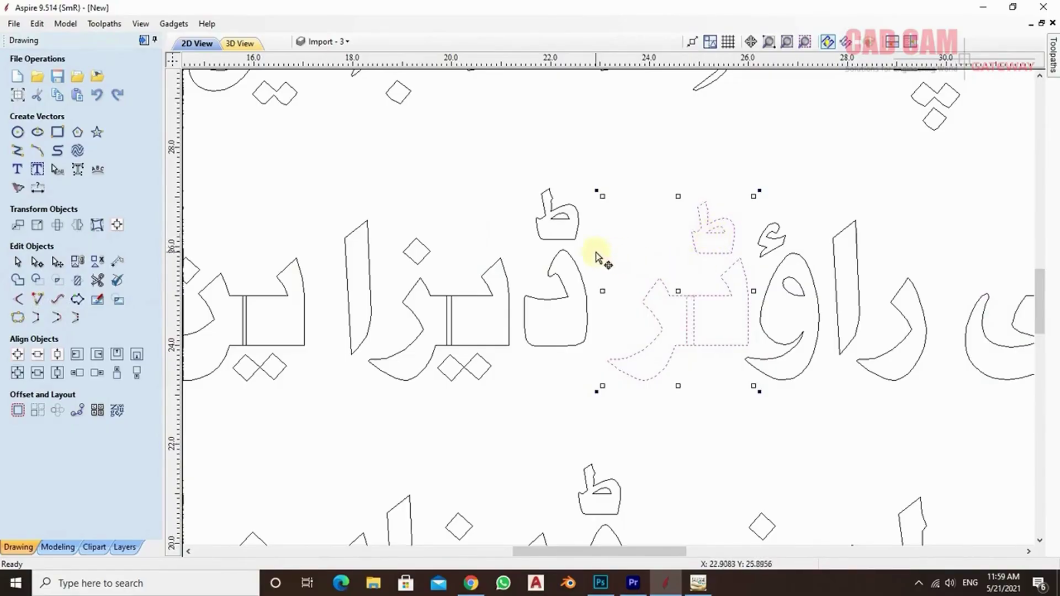
drag(598, 253, 764, 406)
click(18, 280)
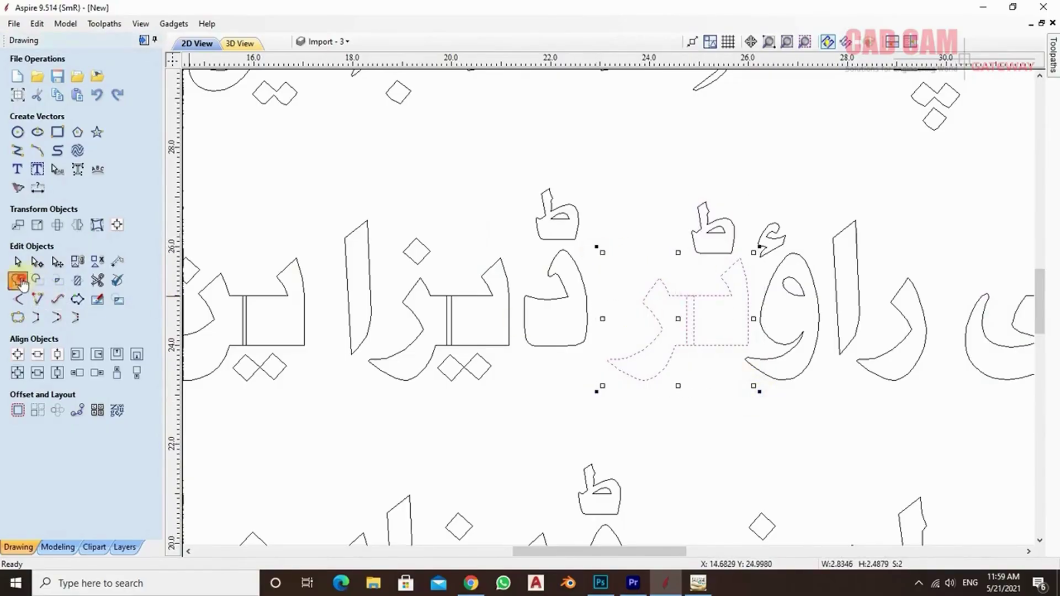
Weld the overlapping letter outlines in both parts of the closing word ڈیزاین in the first service line.
drag(369, 208, 515, 402)
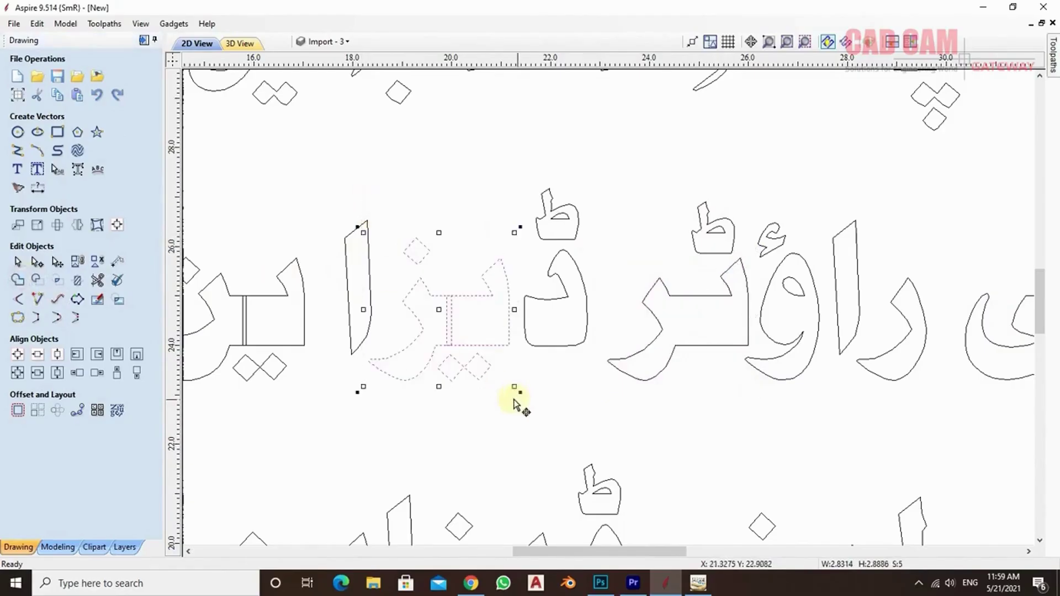
click(18, 280)
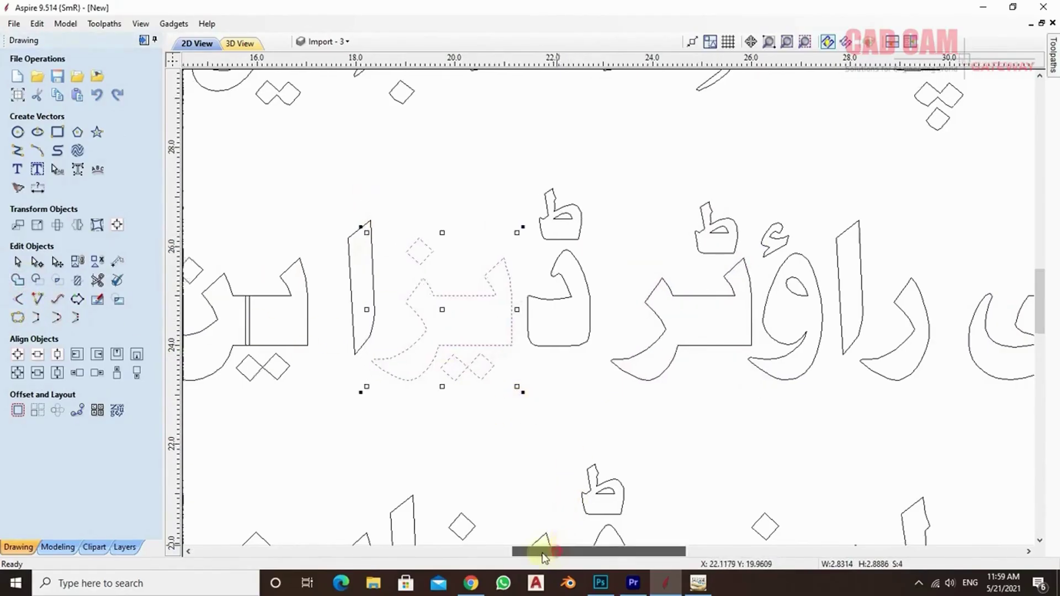
drag(544, 550, 504, 473)
drag(430, 222, 646, 393)
scroll(485, 236, down, 2)
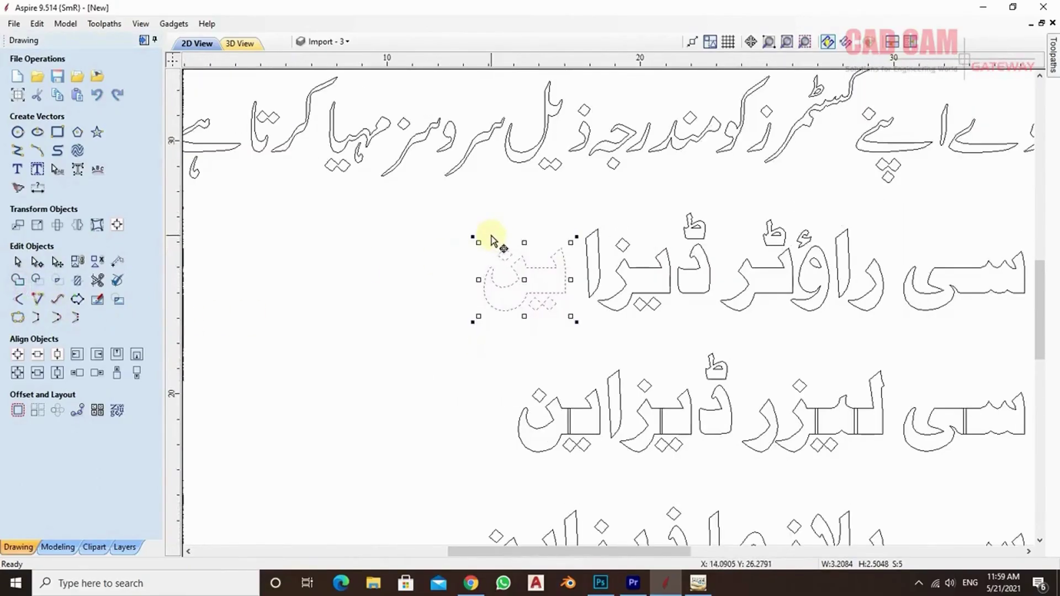
Weld the overlapping letters of ڈیزاین, لیزر and the adjacent سی in the second service line.
drag(485, 395, 640, 438)
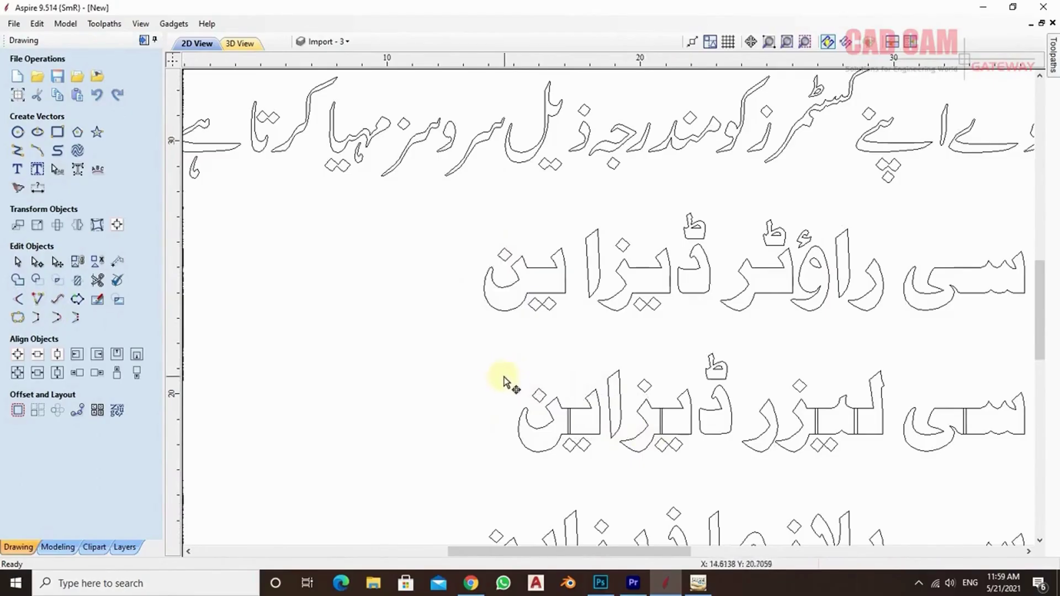
drag(506, 370, 701, 464)
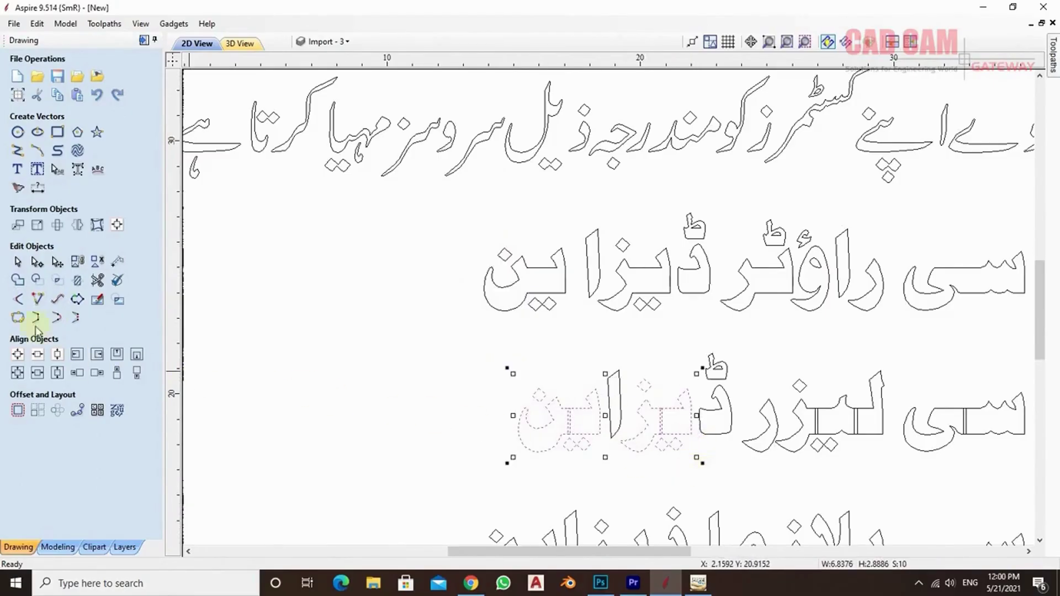
click(563, 484)
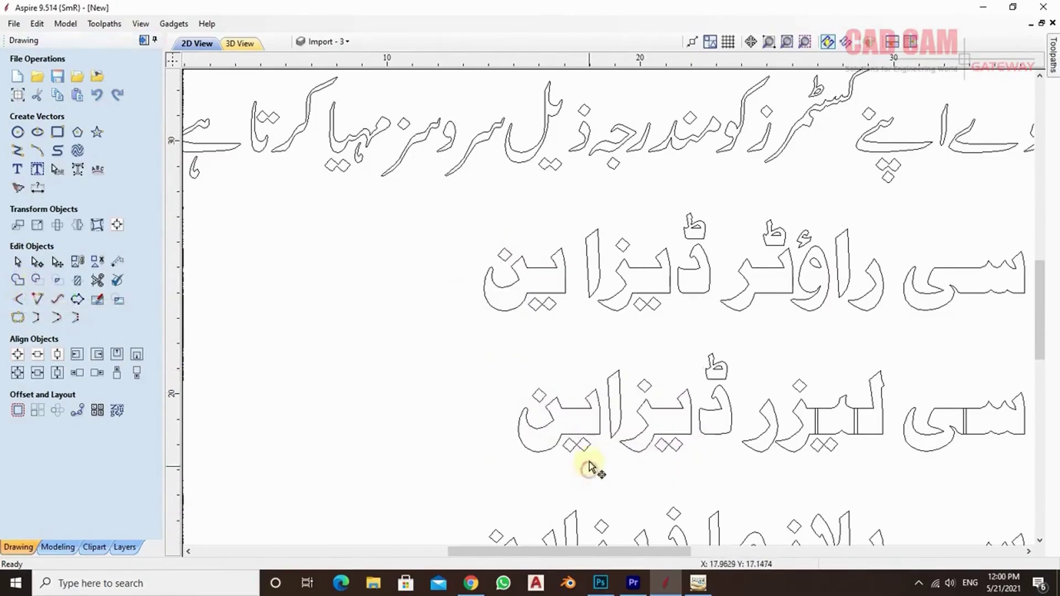
click(593, 444)
click(668, 462)
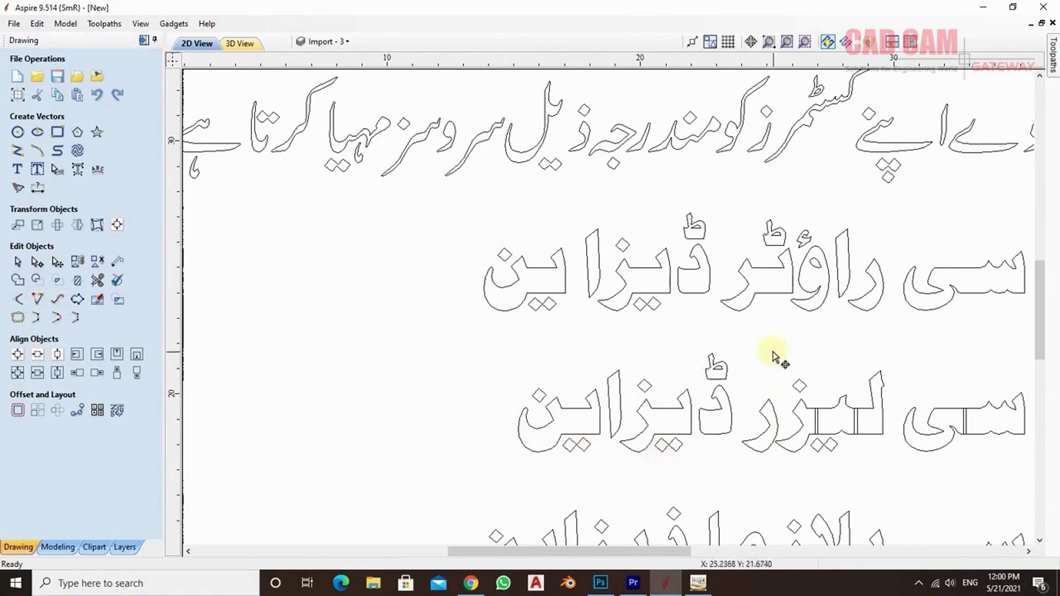
drag(773, 355, 897, 474)
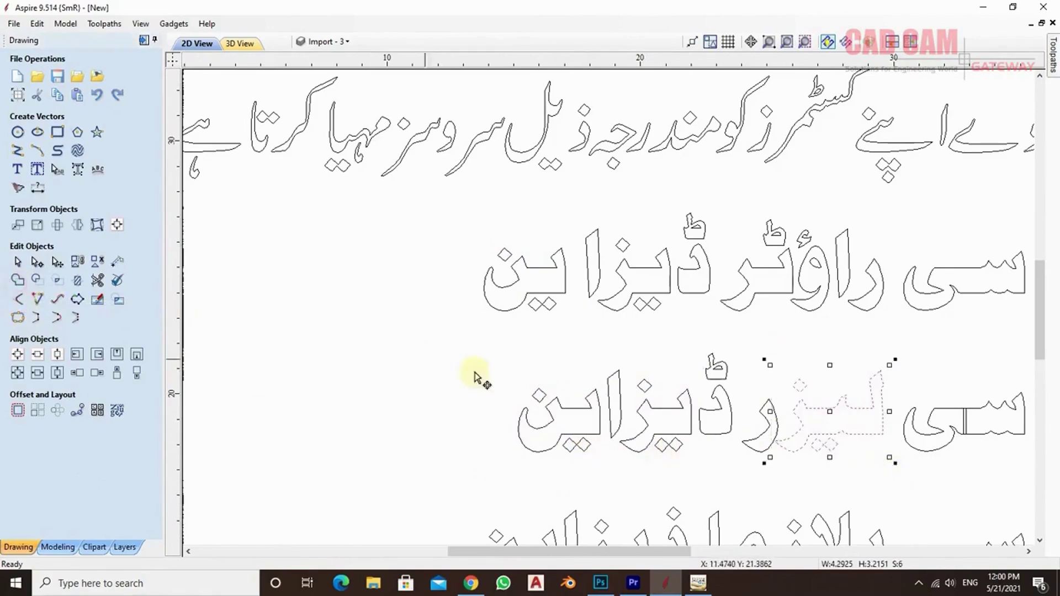
drag(890, 339, 1025, 471)
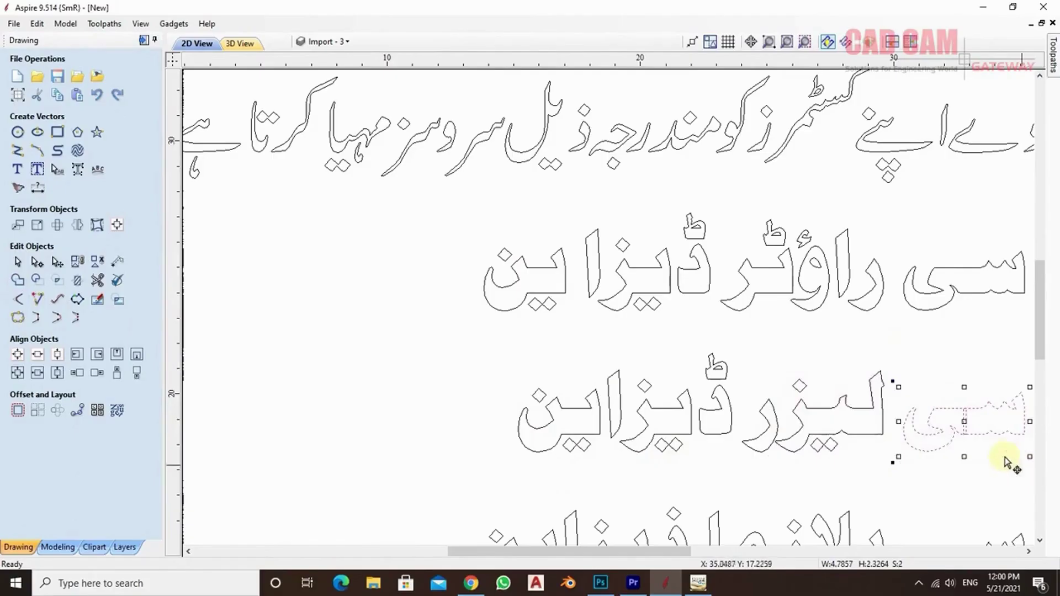
Weld the overlapping letters from سی to ڈیزاین in the third service line and from پارٹ to ڈیزاین in the fourth.
drag(1036, 325, 1037, 377)
drag(427, 251, 1026, 359)
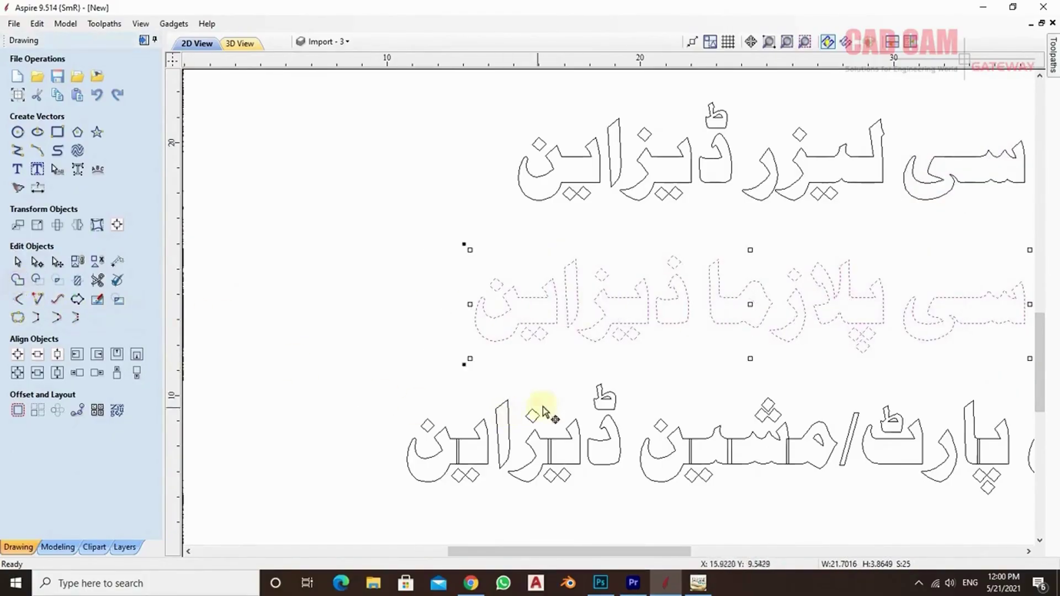
drag(376, 406, 988, 488)
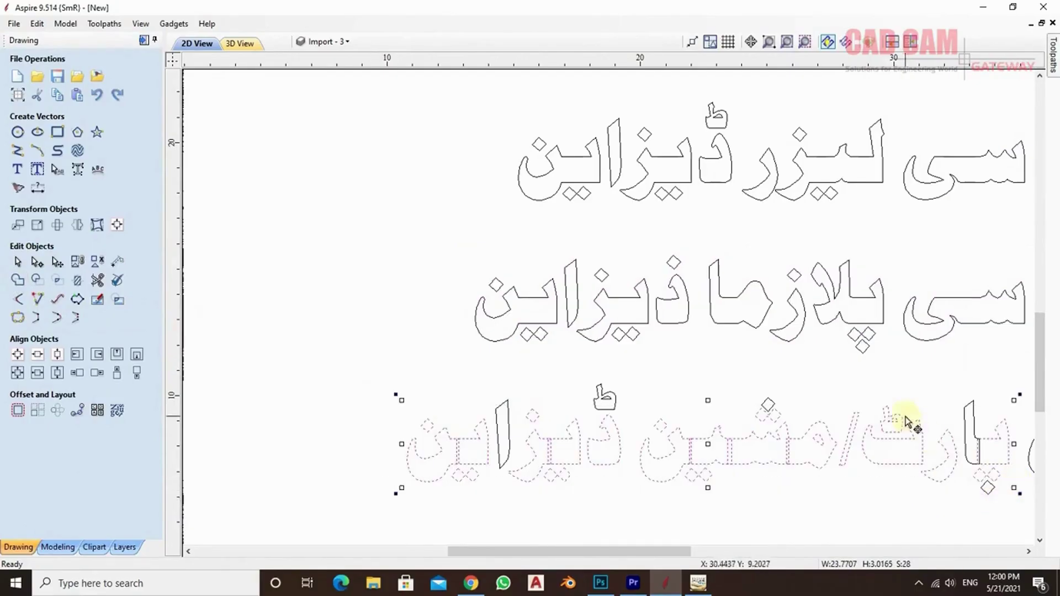
mouse_move(898, 412)
mouse_down()
mouse_move(894, 403)
mouse_move(887, 421)
mouse_up()
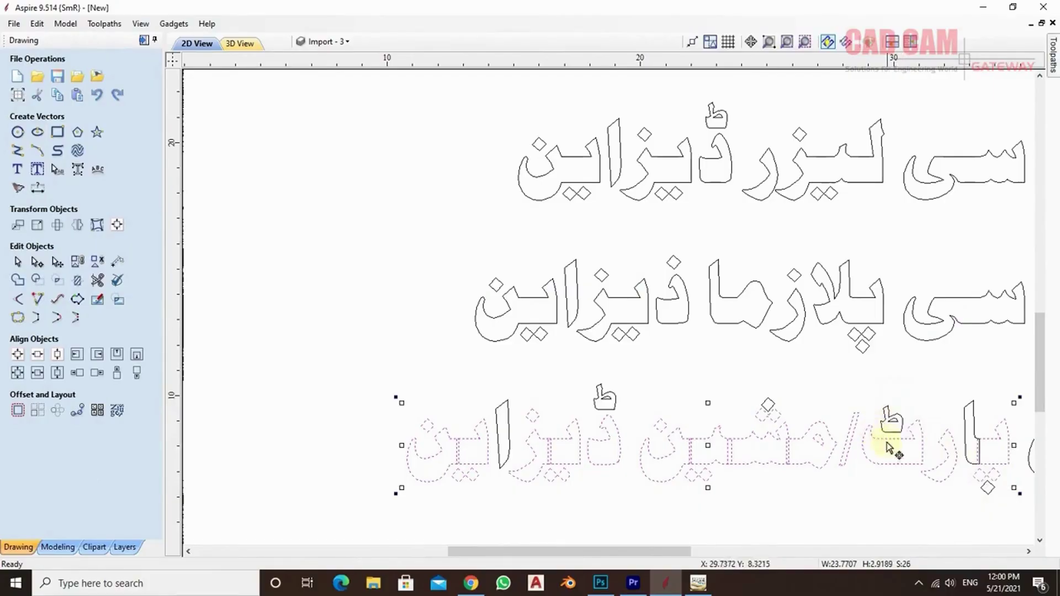
shift+click(966, 408)
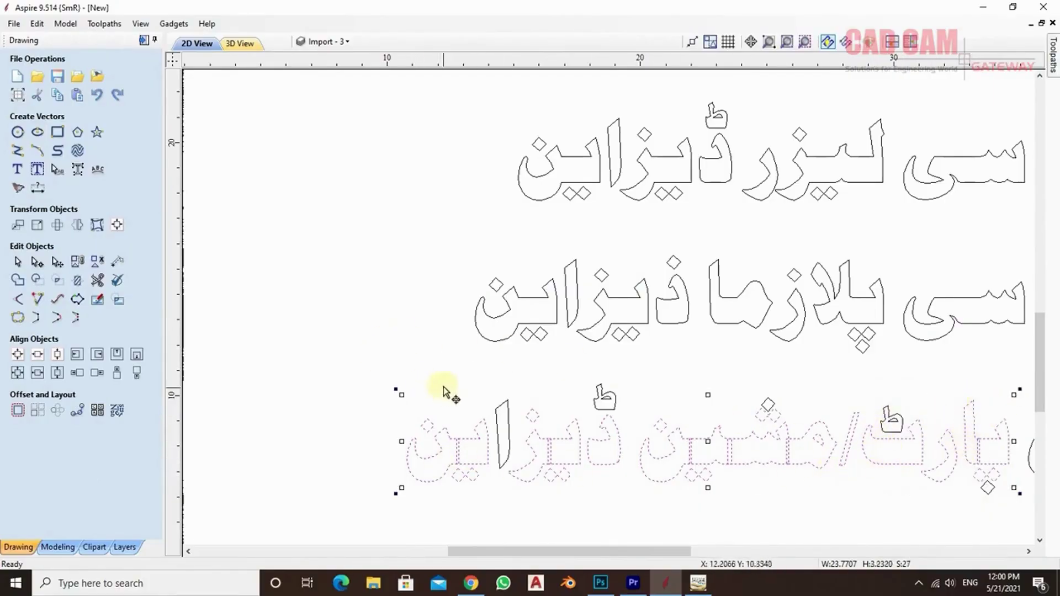
click(17, 280)
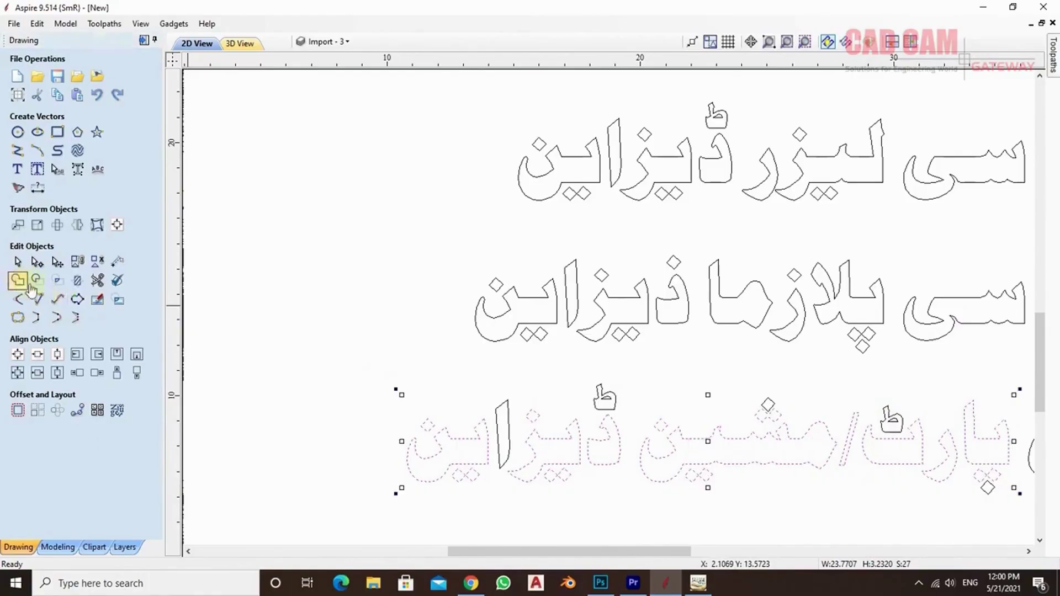
click(788, 488)
Weld the overlapping letters of the opening سی این in the second and third service lines and مکینکل in the fourth.
scroll(788, 488, down, 3)
scroll(1038, 445, down, 1)
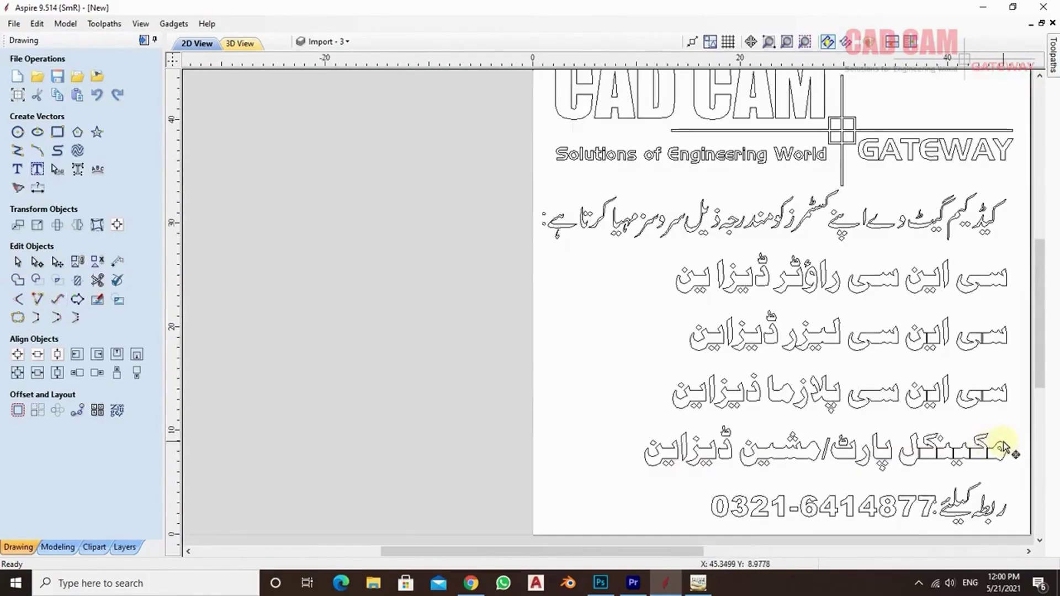
scroll(1006, 448, up, 4)
drag(841, 233, 1021, 484)
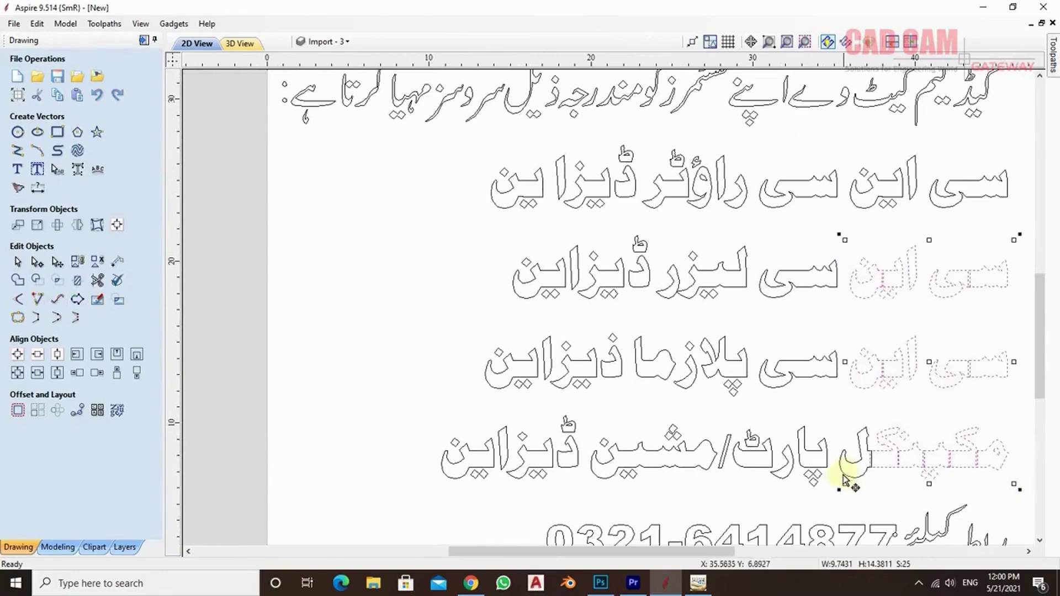
click(17, 281)
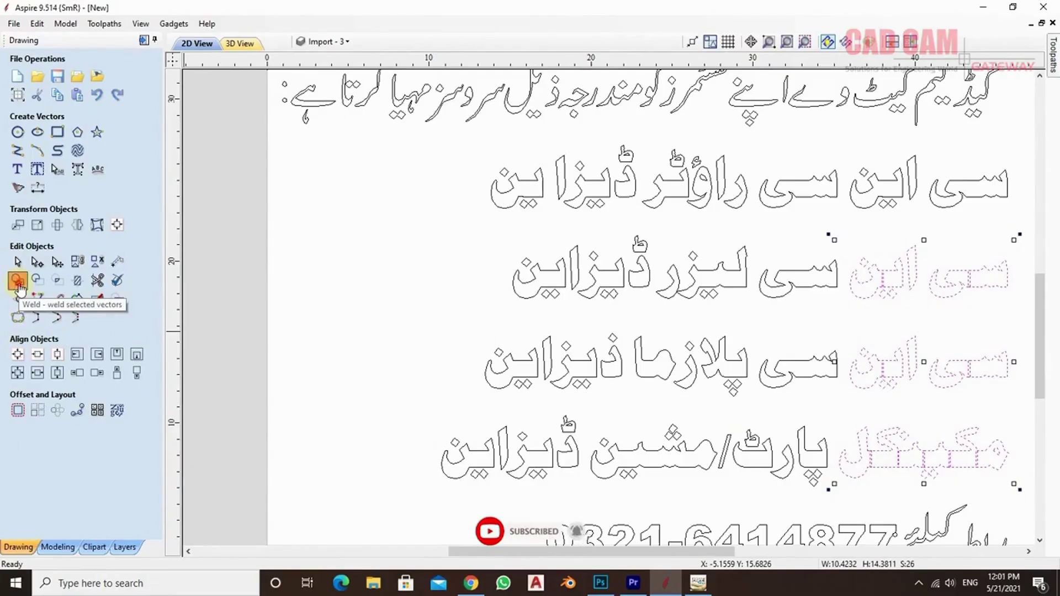
Shift the phone number and the colon in the contact line leftward to space them apart from the Urdu words.
drag(1036, 362, 1042, 389)
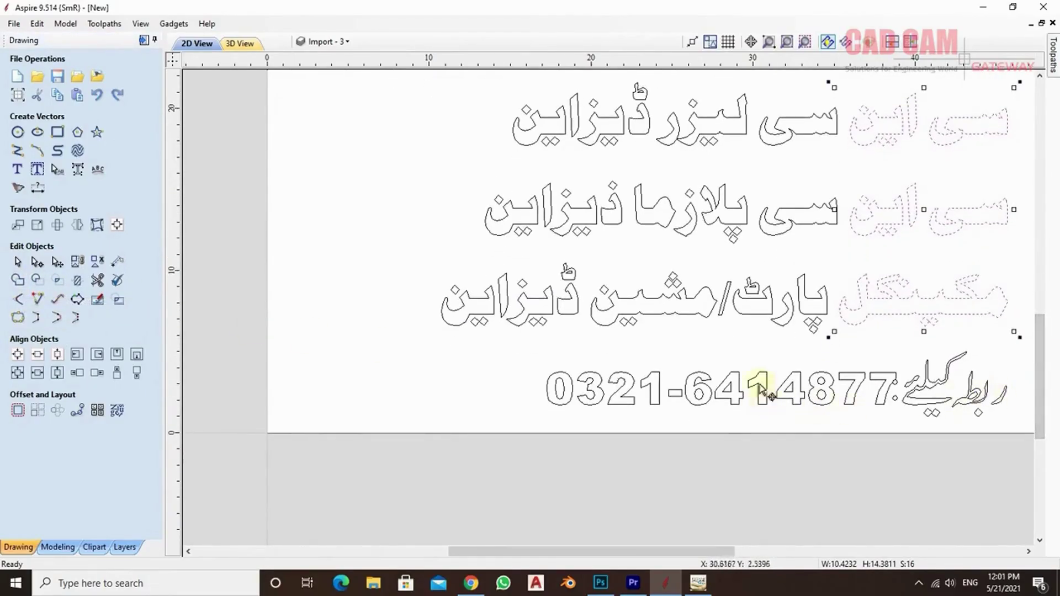
drag(538, 355, 842, 415)
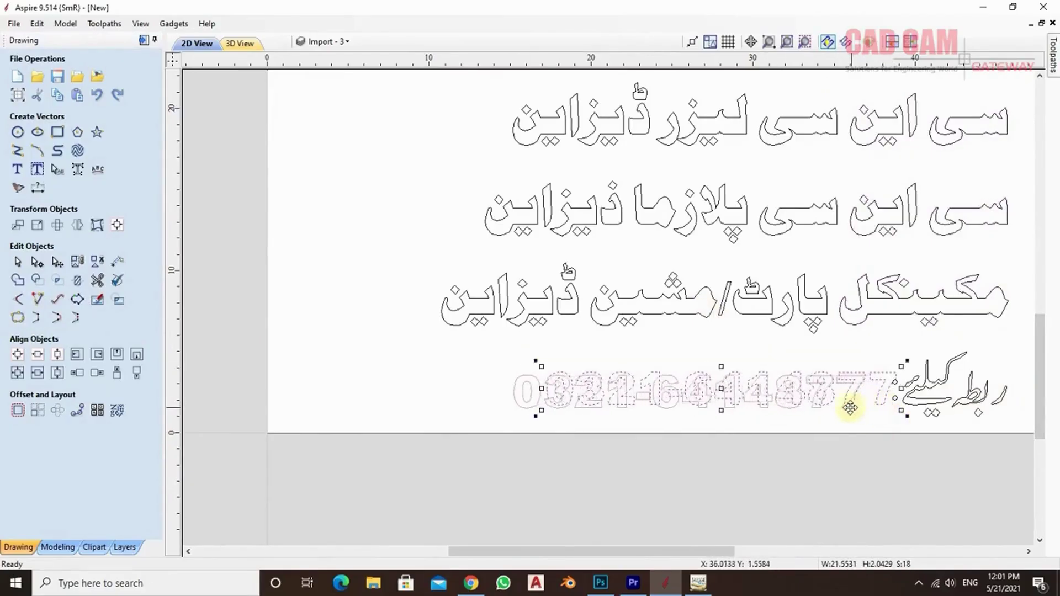
click(895, 389)
drag(895, 390, 882, 390)
click(1002, 420)
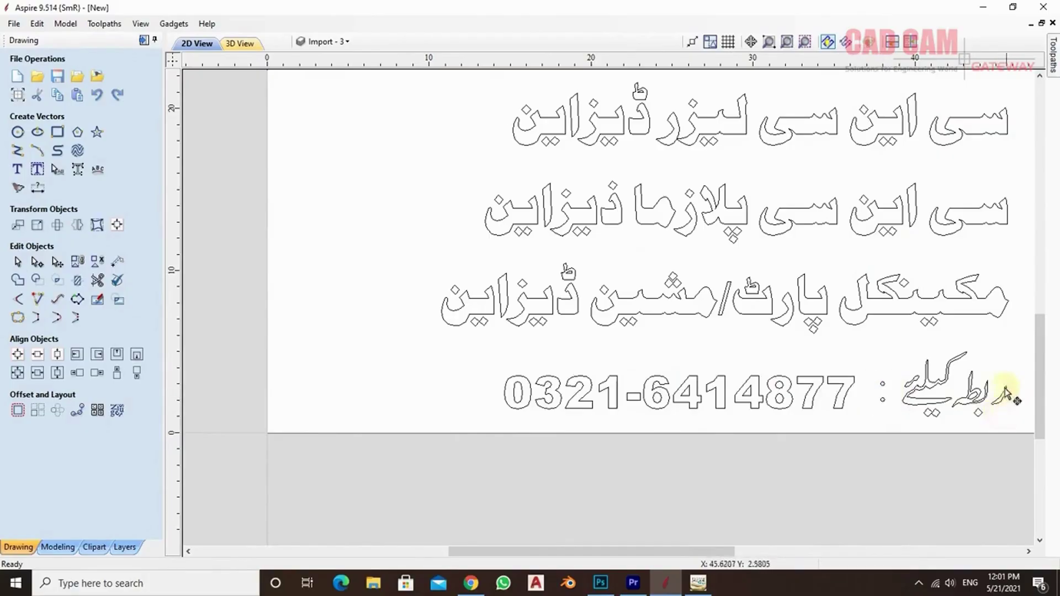
Copy the alef of اپنے from the Urdu heading line onto the first word of the contact line.
scroll(662, 449, down, 2)
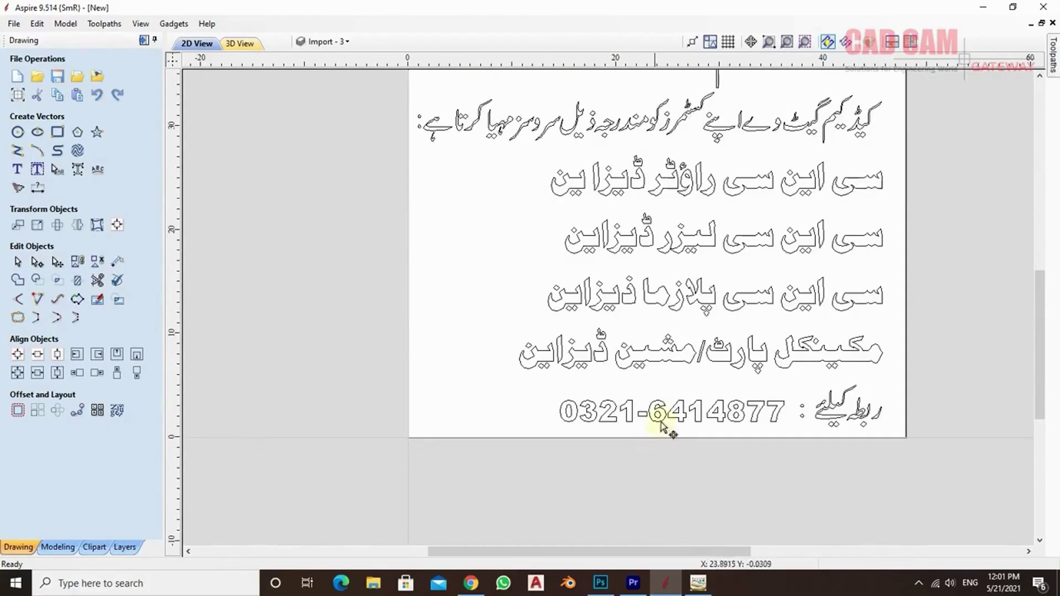
click(743, 118)
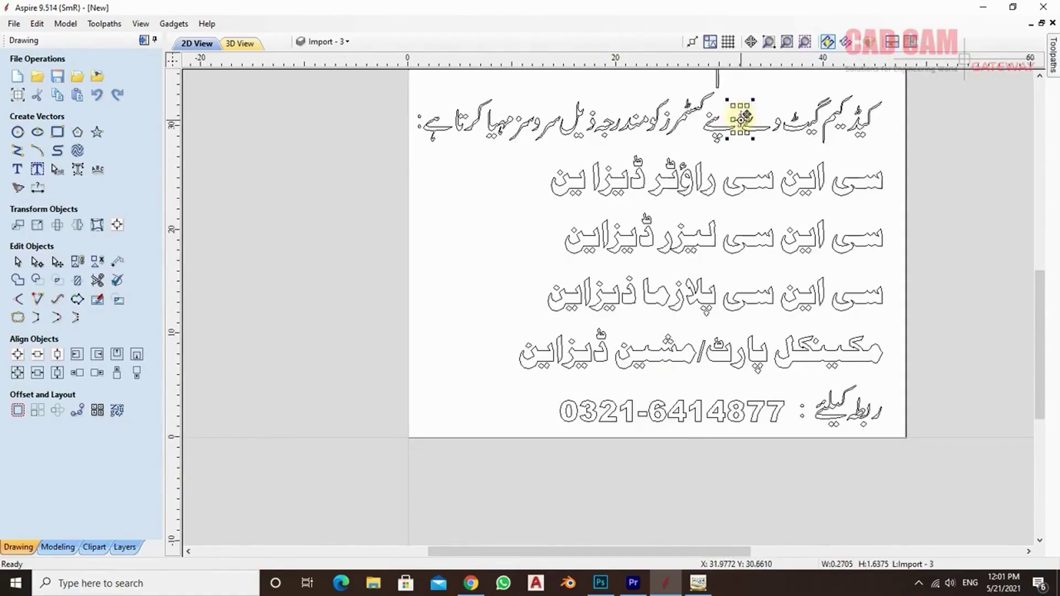
drag(742, 117, 874, 403)
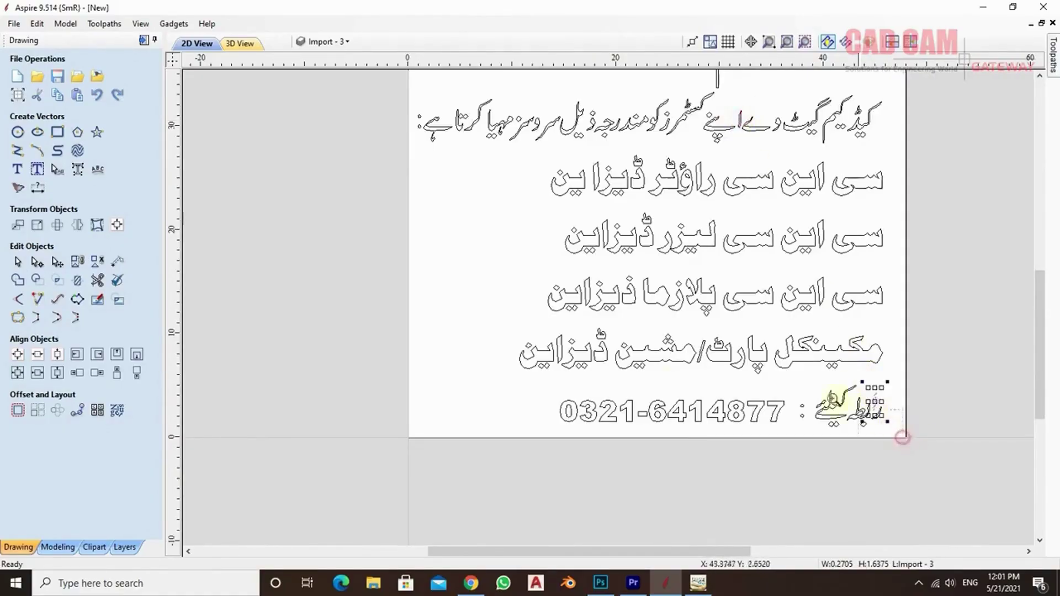
Shift the contact line's letters after ر slightly leftward and fit the copied alef between ر and ب to spell رابطہ.
scroll(790, 366, up, 5)
drag(423, 189, 796, 488)
drag(629, 350, 616, 351)
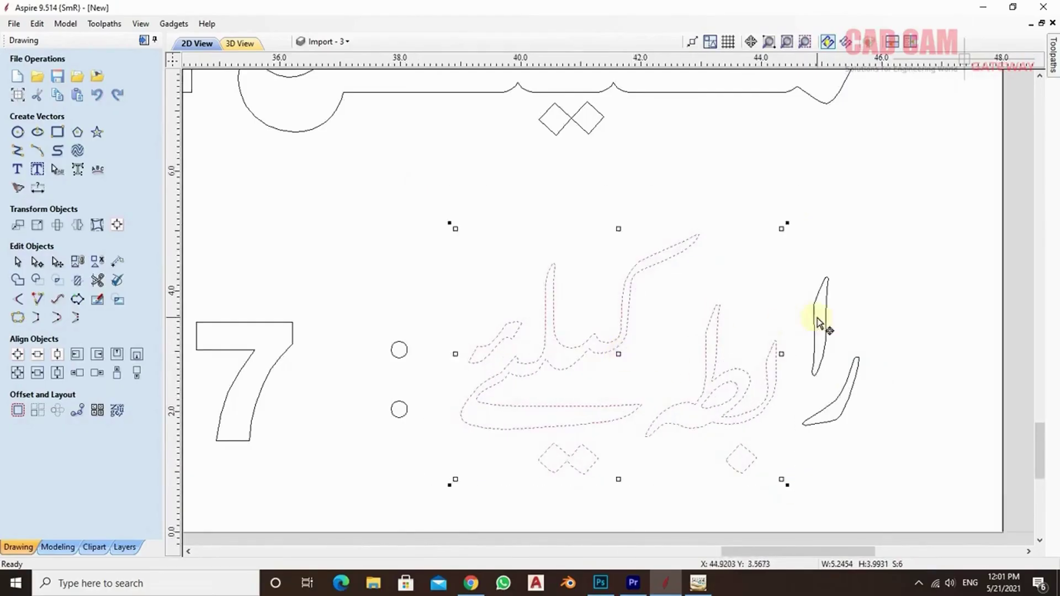
drag(816, 323, 809, 344)
scroll(880, 372, down, 4)
scroll(753, 396, down, 1)
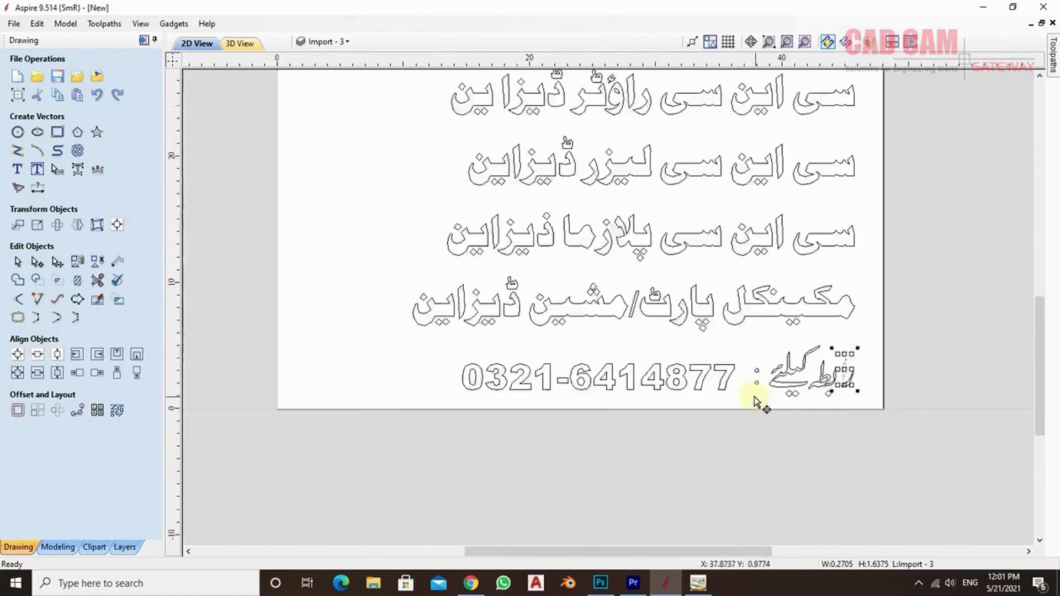
scroll(745, 412, down, 1)
click(740, 422)
scroll(733, 425, down, 1)
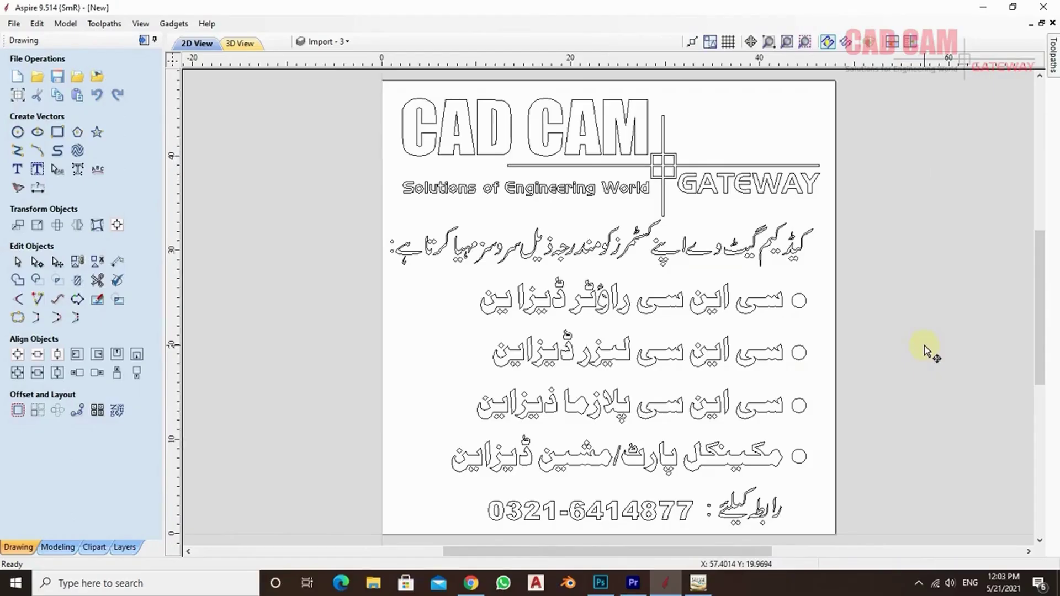
Save the finished layout under the file name sign board.
key(ctrl+s)
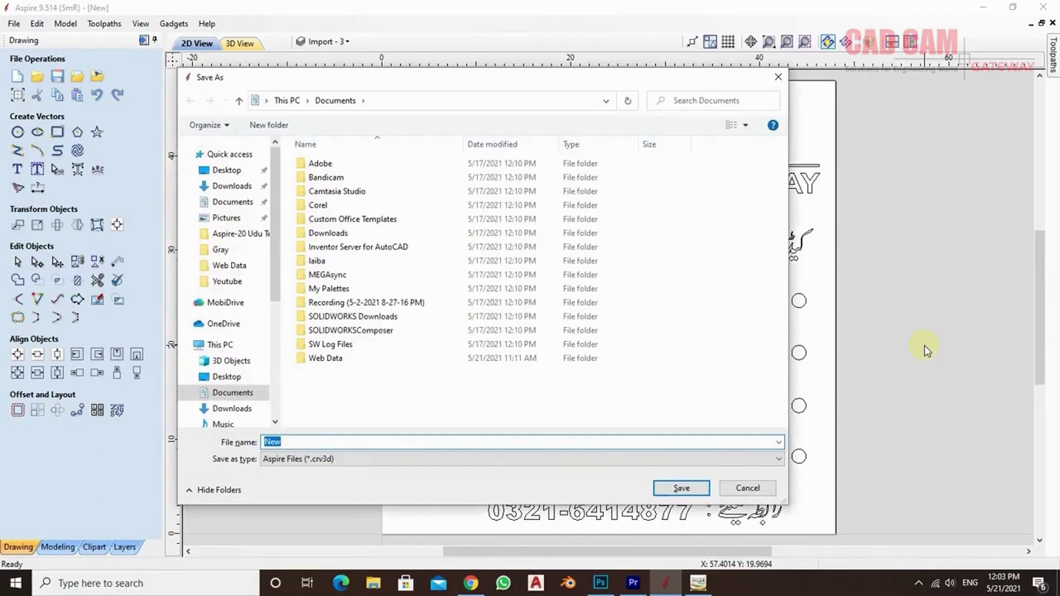
key(Return)
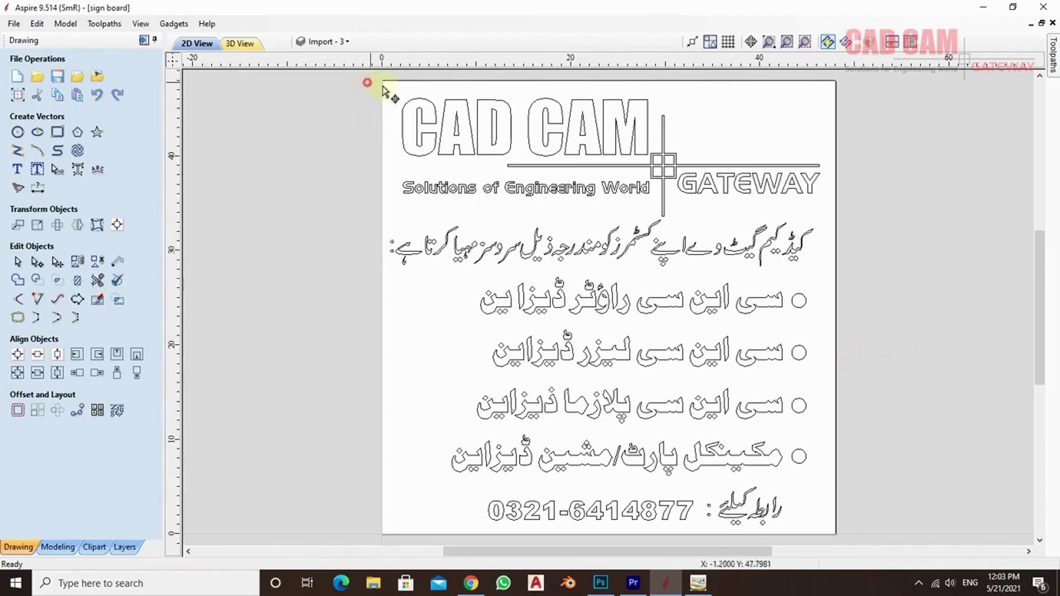
Select all the sign's vectors for copying and open a second Aspire window.
drag(367, 82, 859, 532)
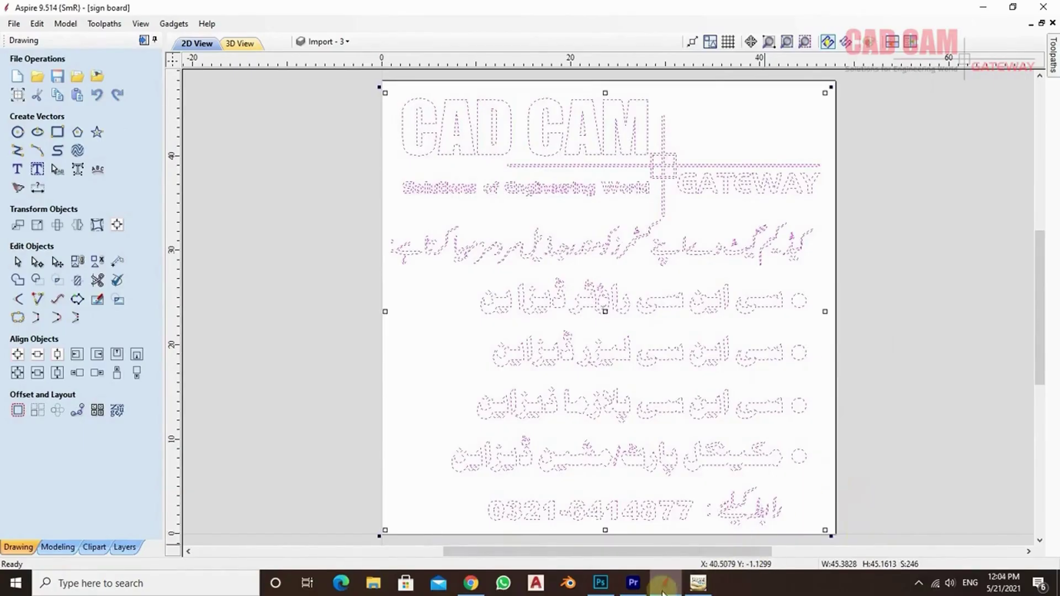
mouse_move(663, 590)
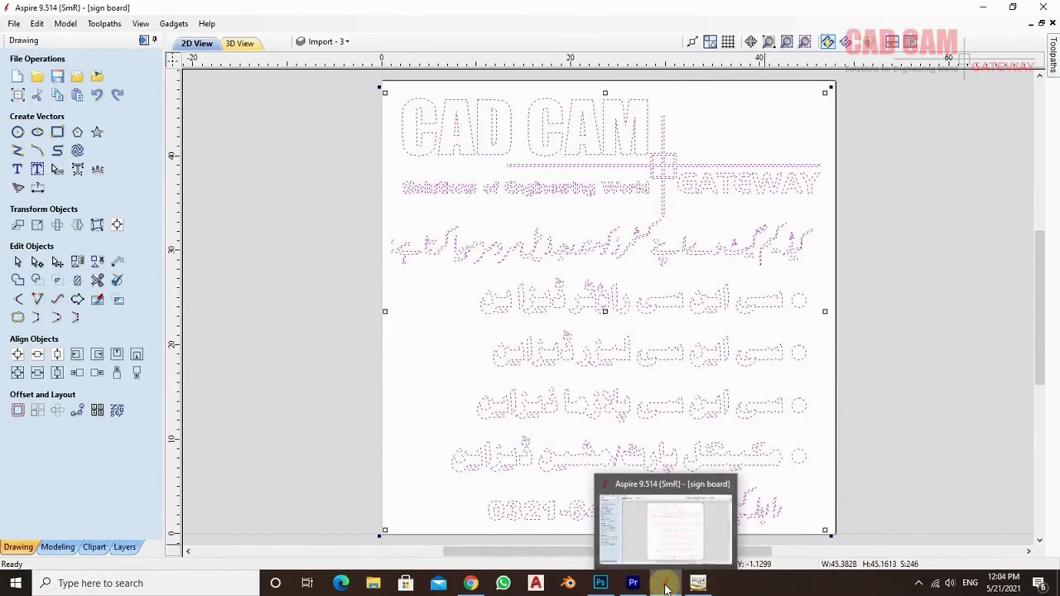
right_click(665, 586)
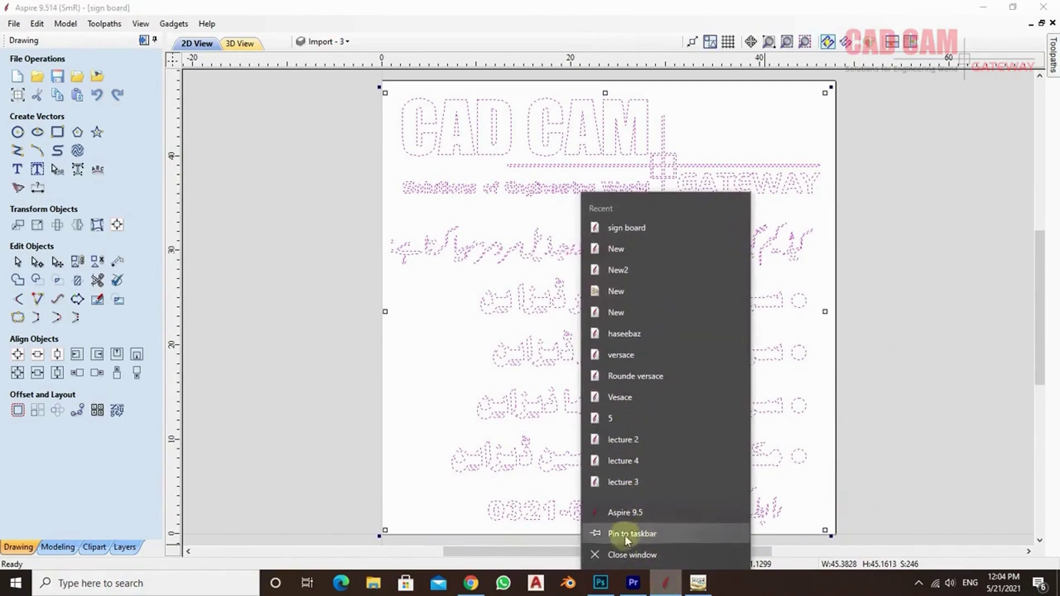
click(616, 514)
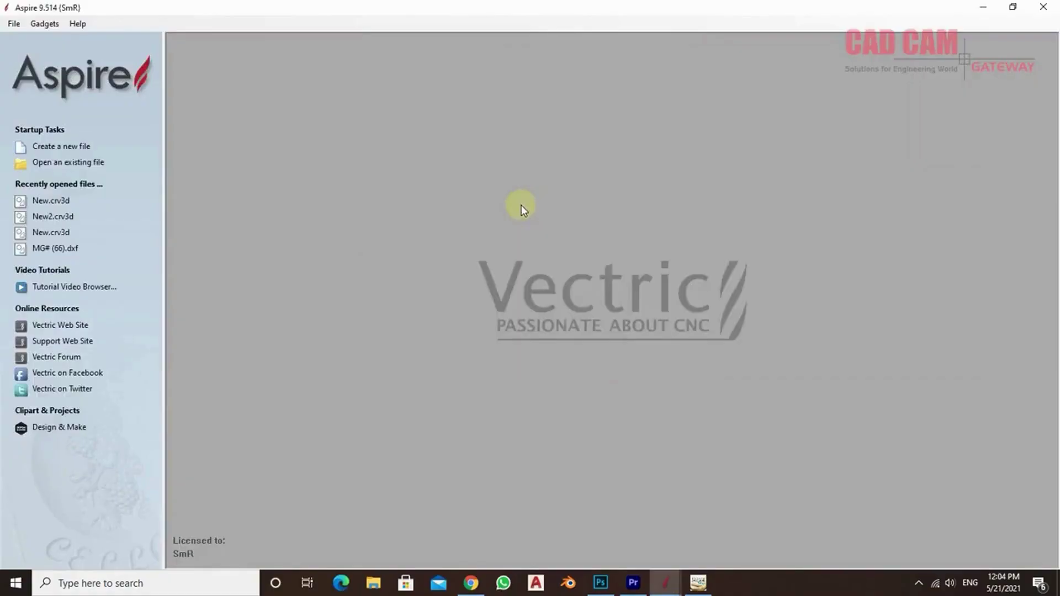
Create a new single-sided 48 × 48 inch job, 0.75 inches thick, and paste the copied sign vectors into it.
click(55, 146)
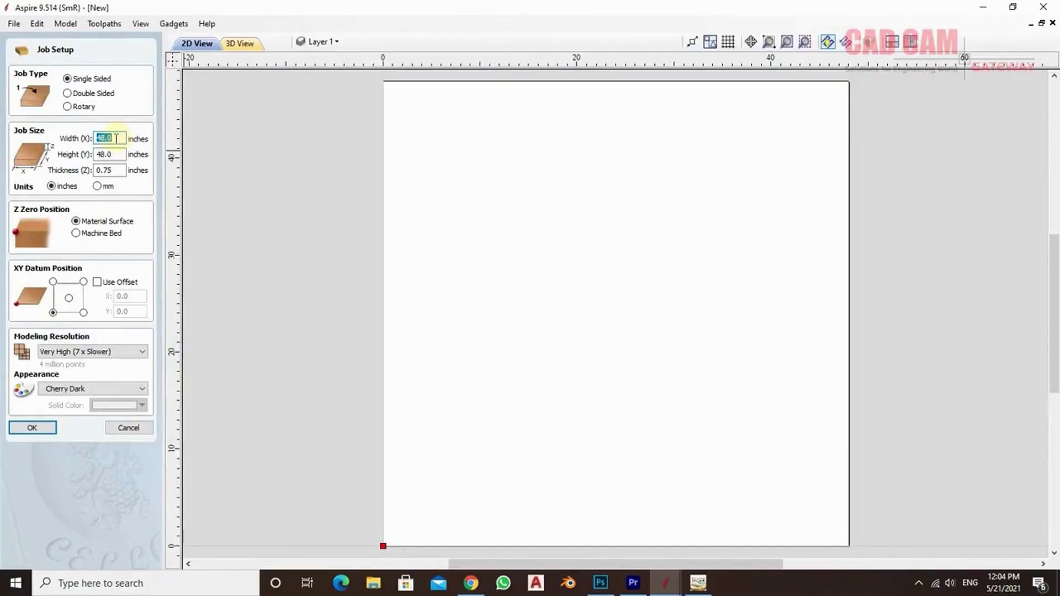
click(32, 427)
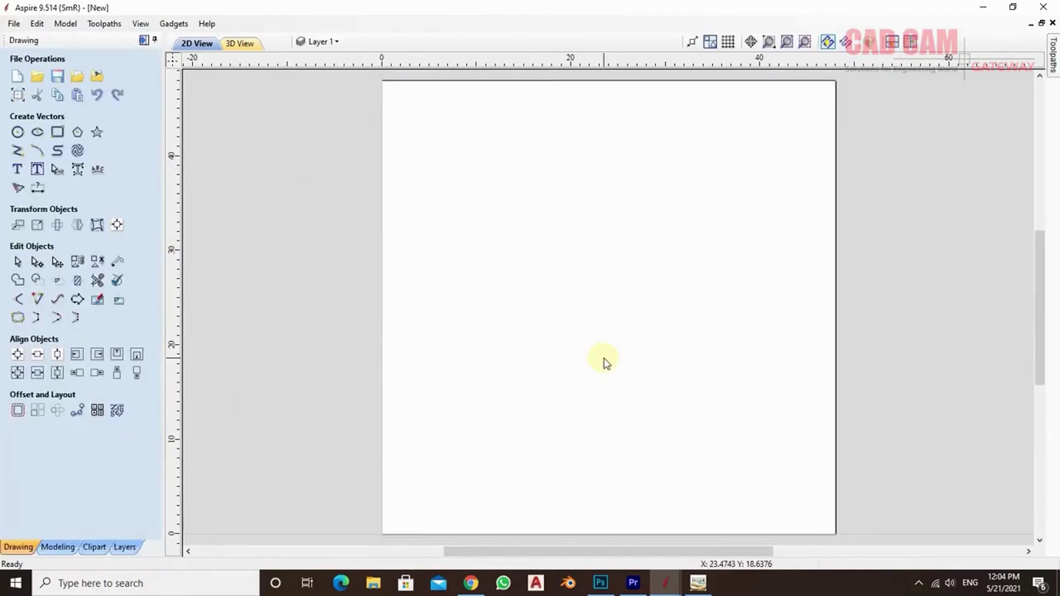
key(ctrl+v)
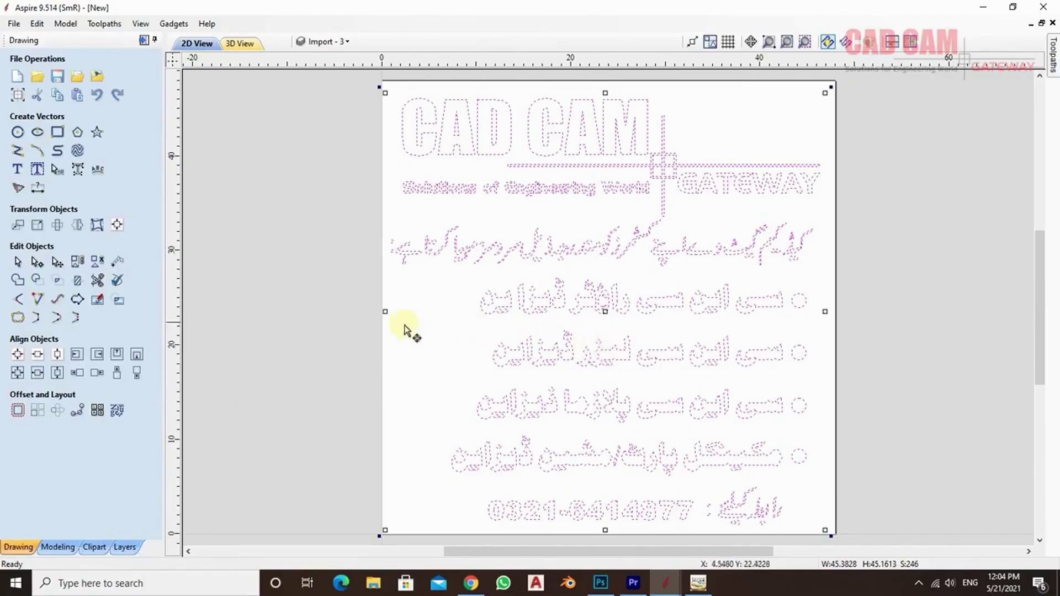
click(333, 348)
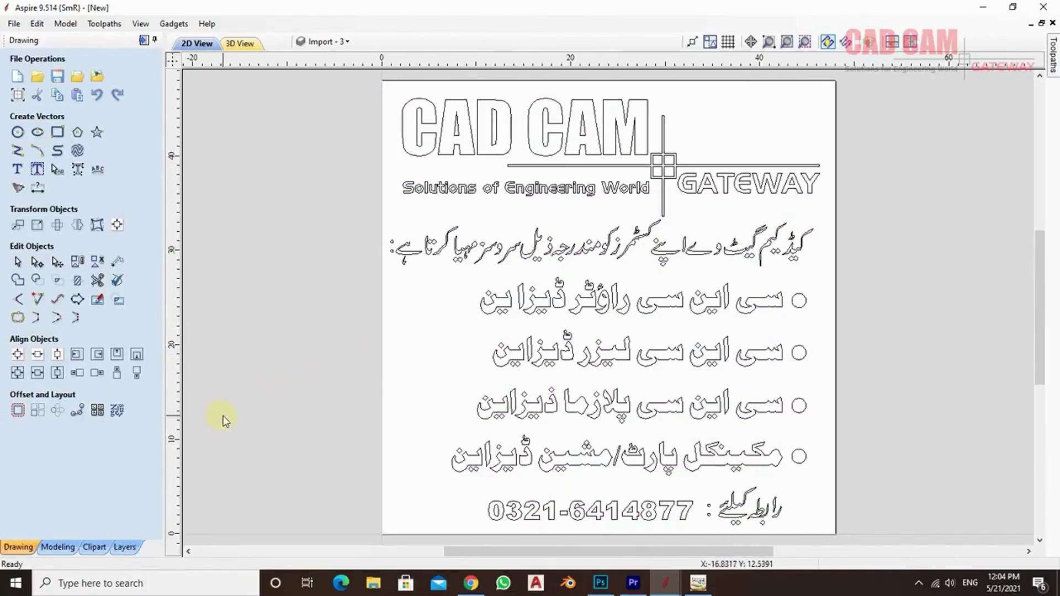
Preview nesting all the sign vectors along X with a .375 inch clearance and one copy of each part.
drag(346, 78, 850, 529)
click(116, 410)
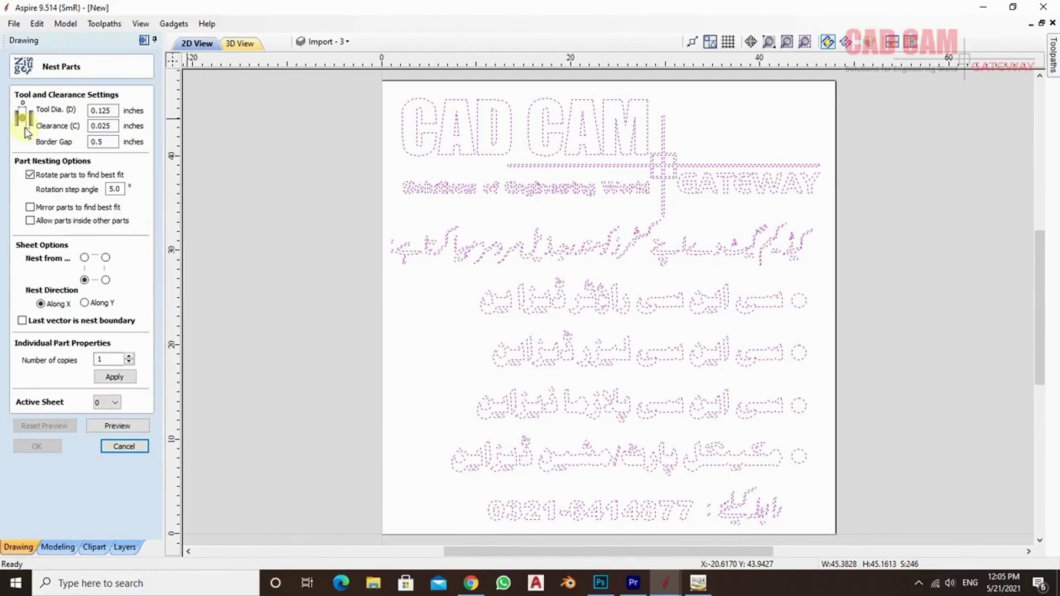
click(101, 126)
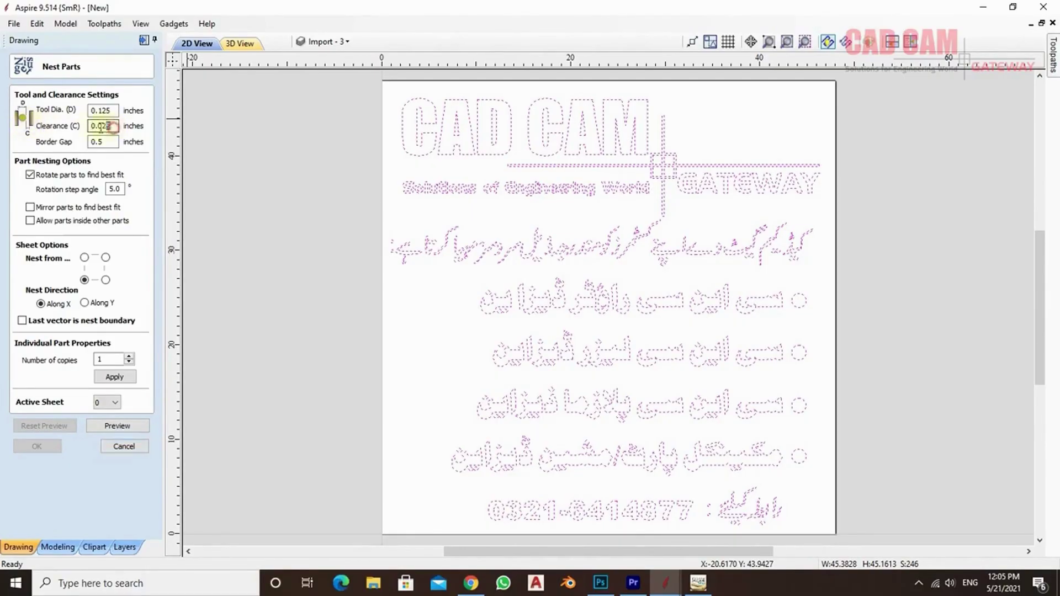
double_click(102, 126)
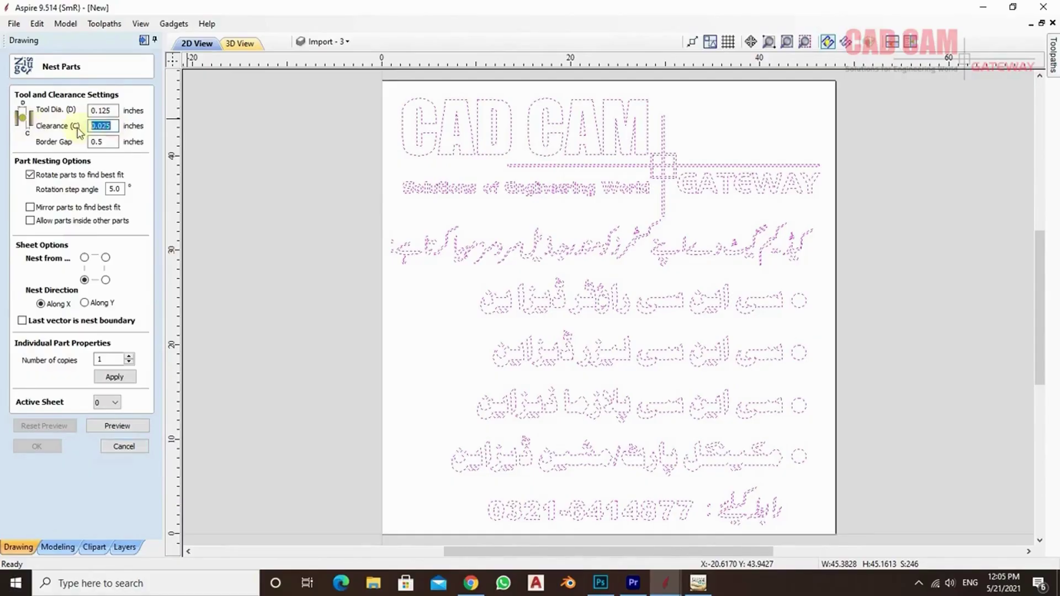
text(.375)
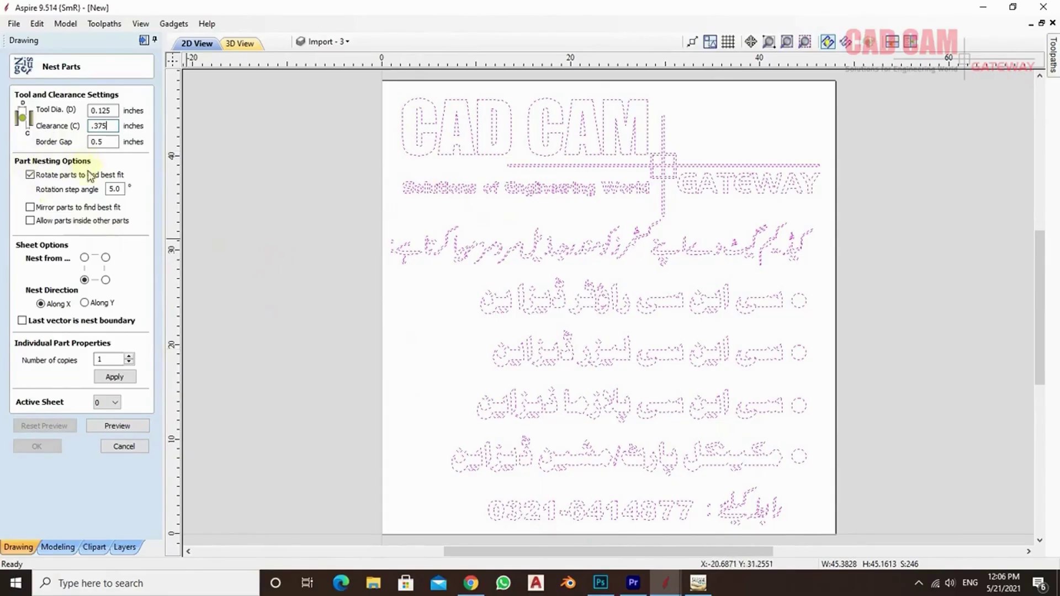
double_click(122, 189)
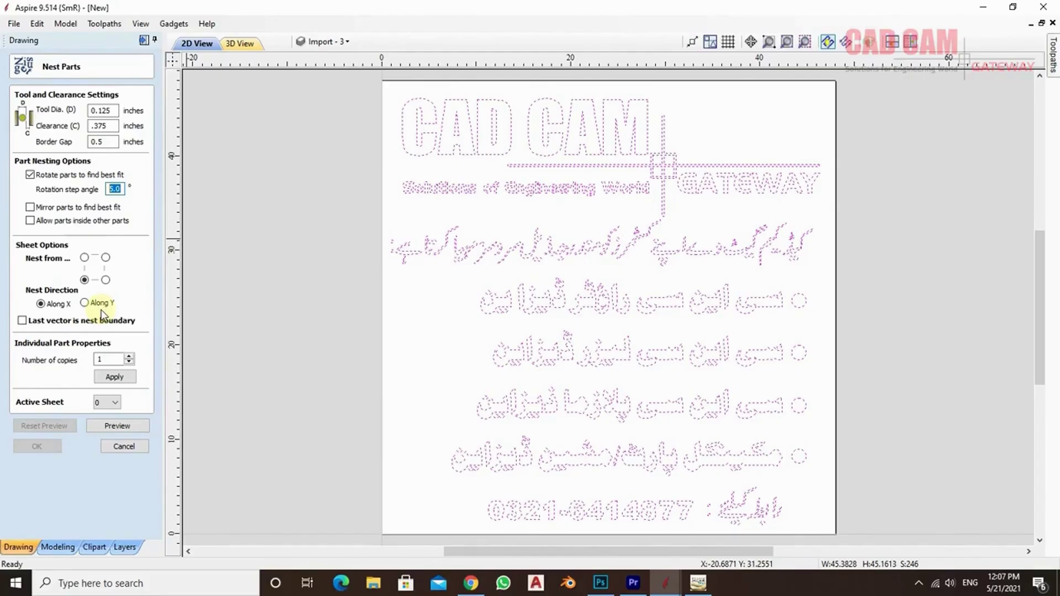
click(115, 378)
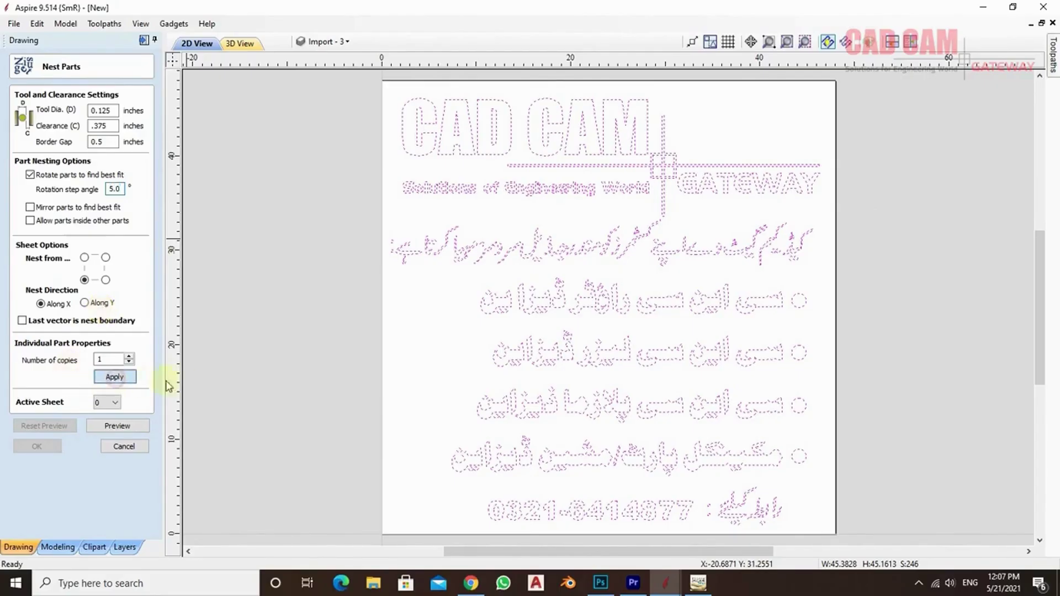
click(126, 427)
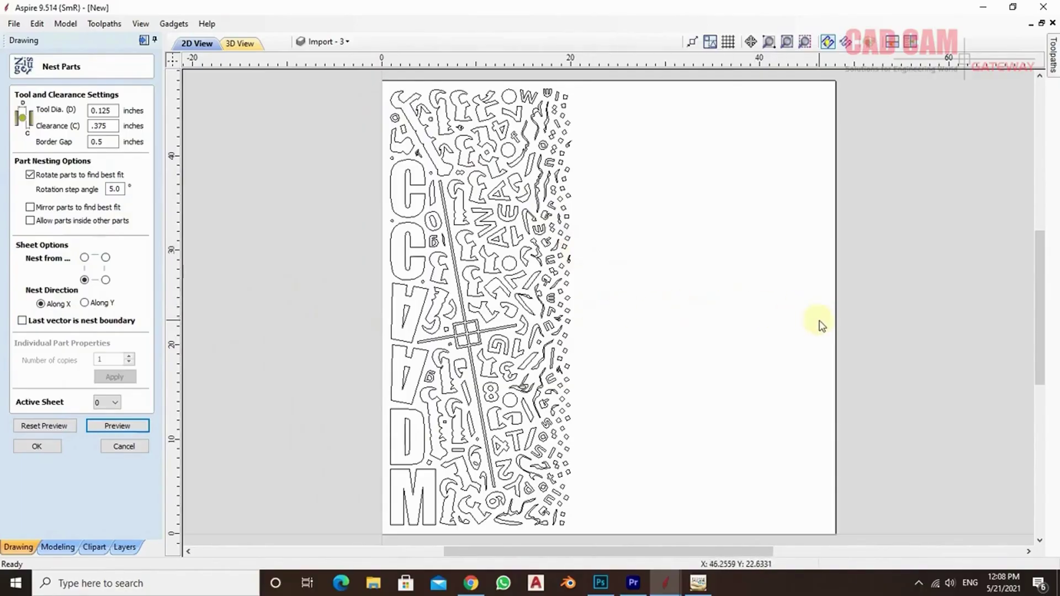
Change the nest direction to Along Y, preview the arrangement again and accept the nesting.
click(85, 303)
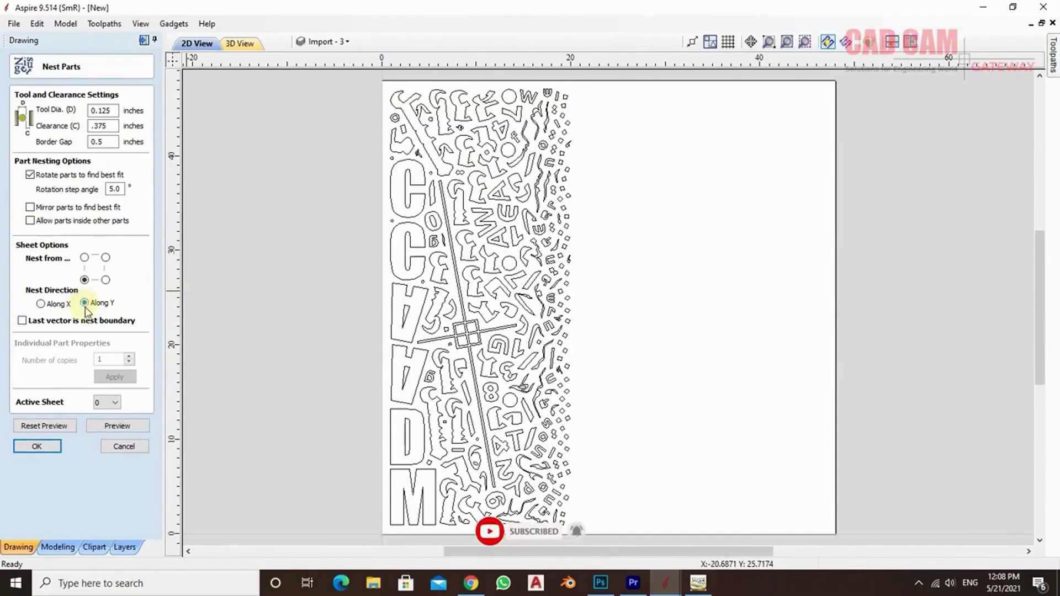
click(131, 426)
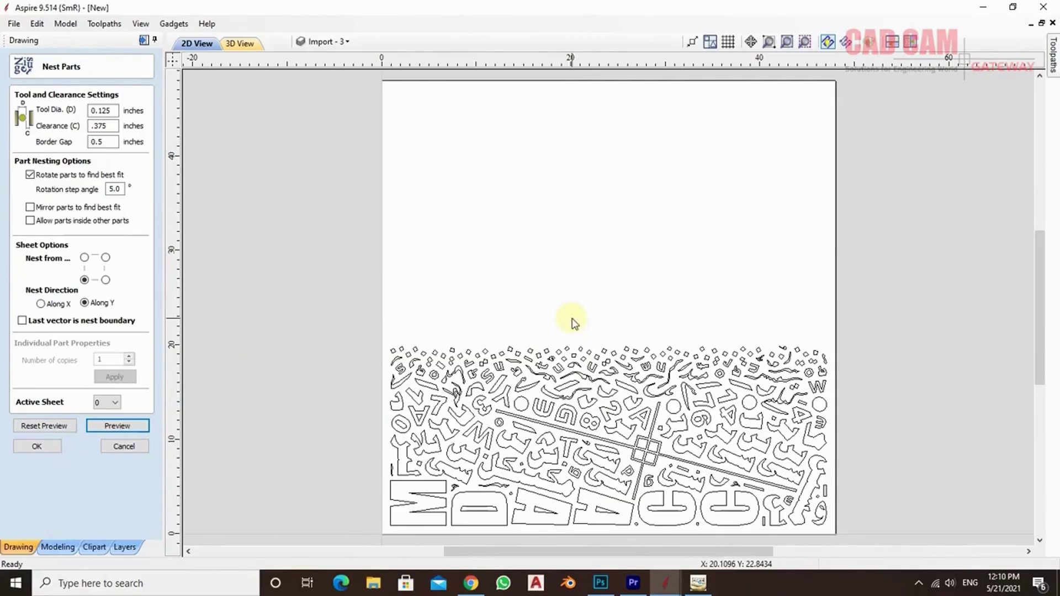
click(36, 446)
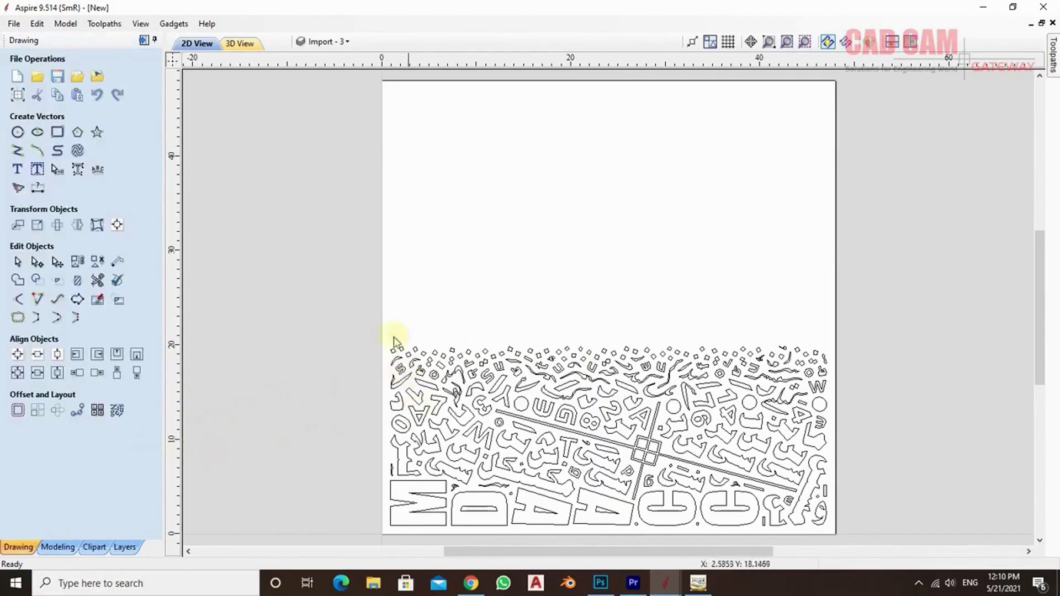
Start a 2D profile toolpath for the nested parts and set its depth passes to 3.
click(144, 40)
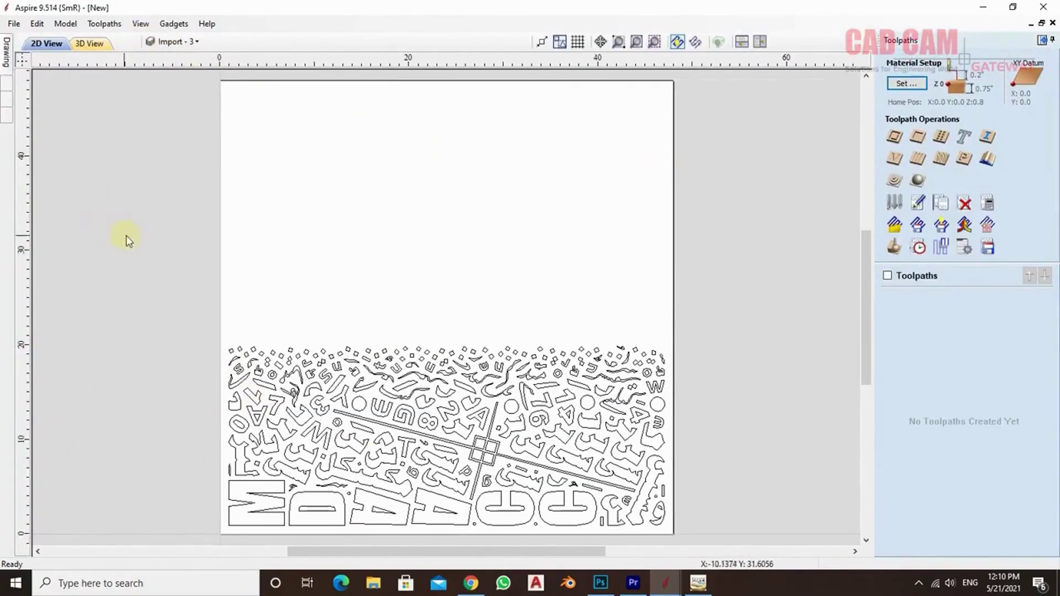
click(894, 137)
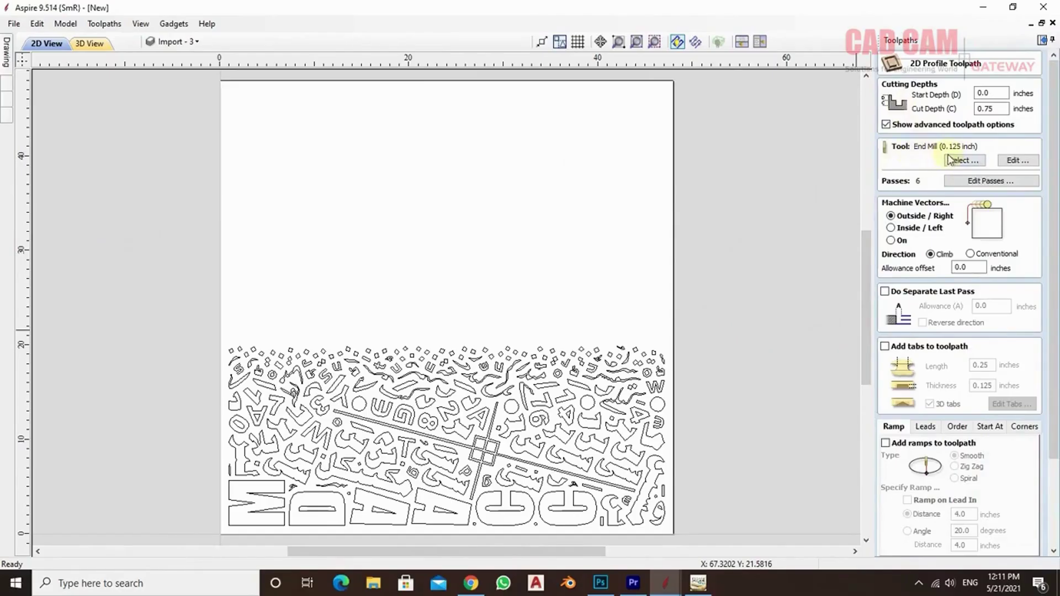
click(987, 181)
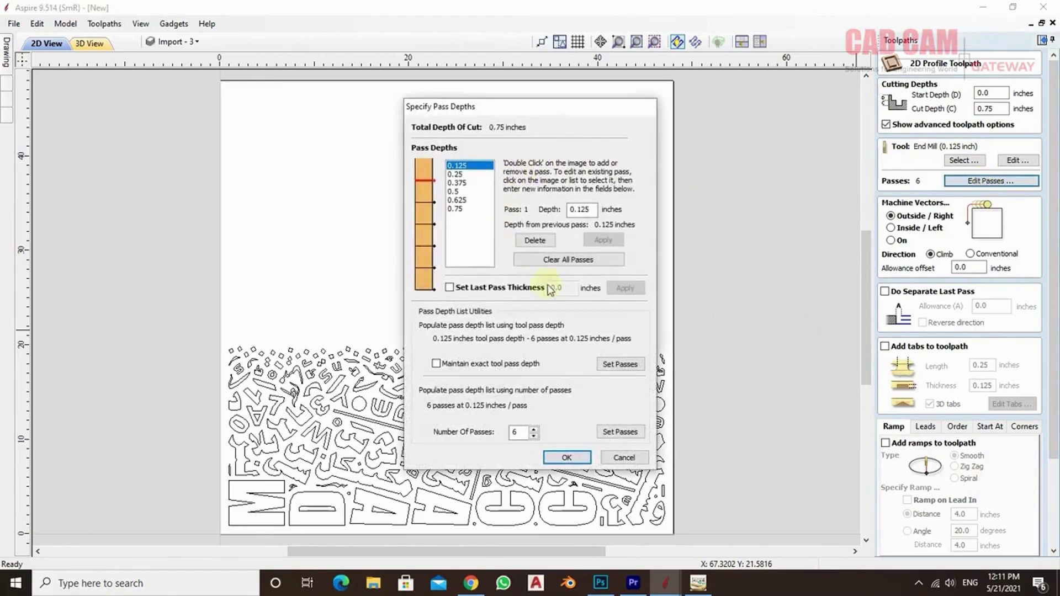
click(533, 436)
click(533, 436)
click(533, 436)
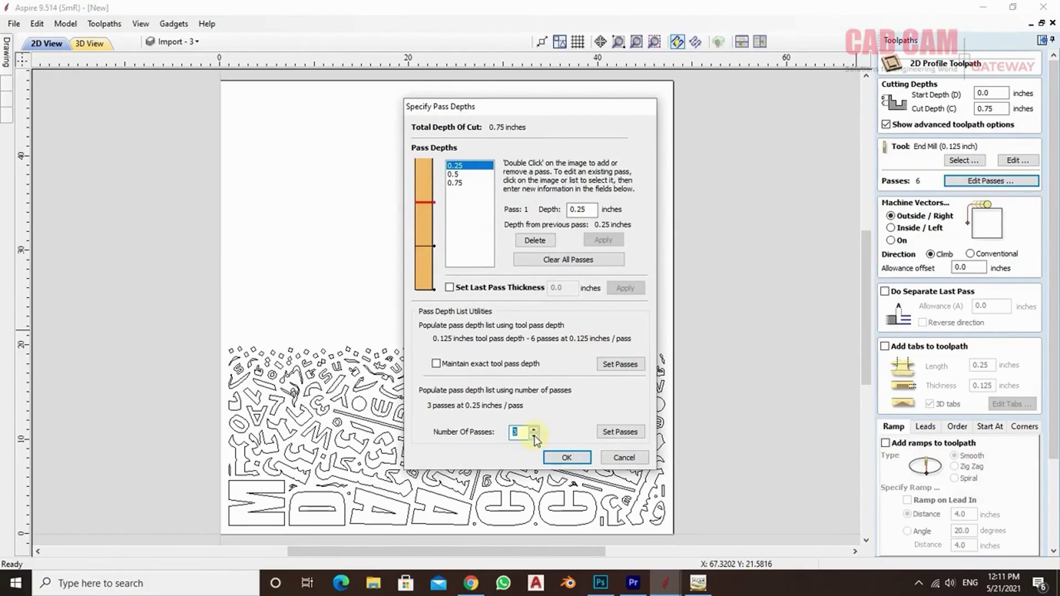
click(566, 457)
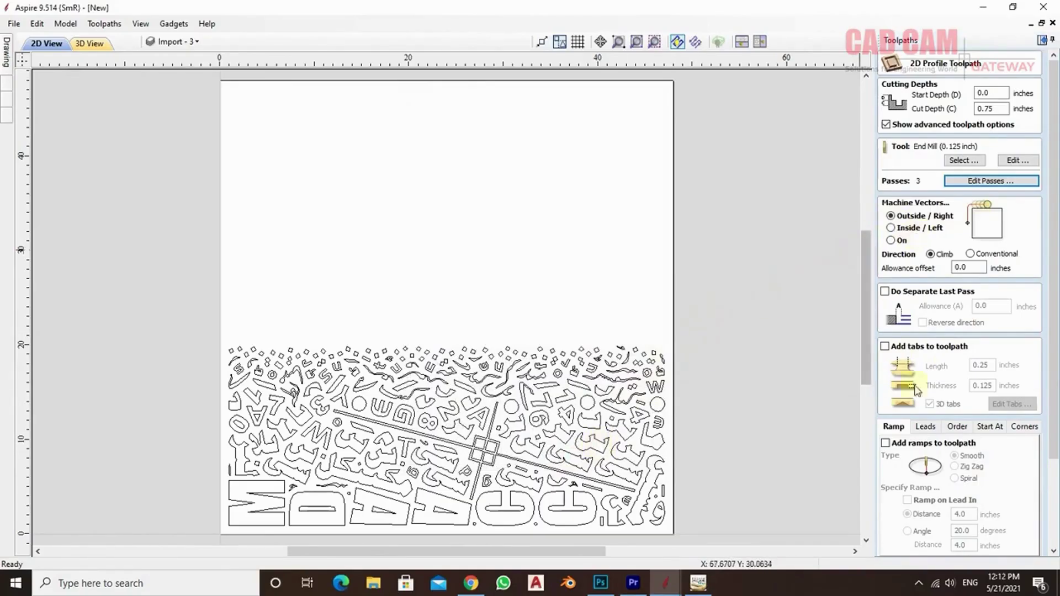
Calculate the outside profile toolpath at 0.75 inches cut depth with the 0.125 inch end mill.
drag(1052, 273, 1044, 368)
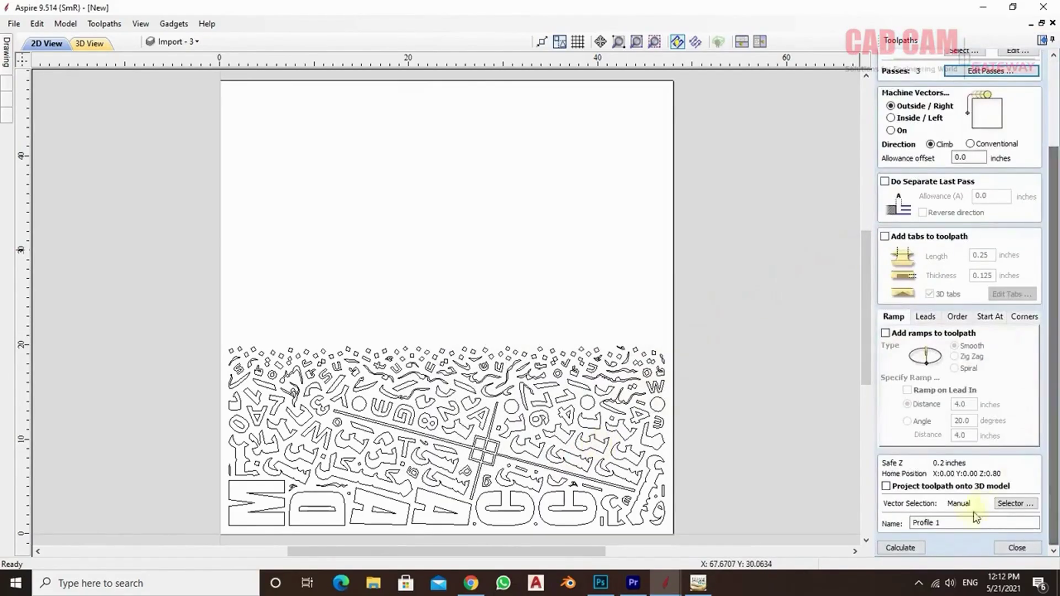
click(899, 548)
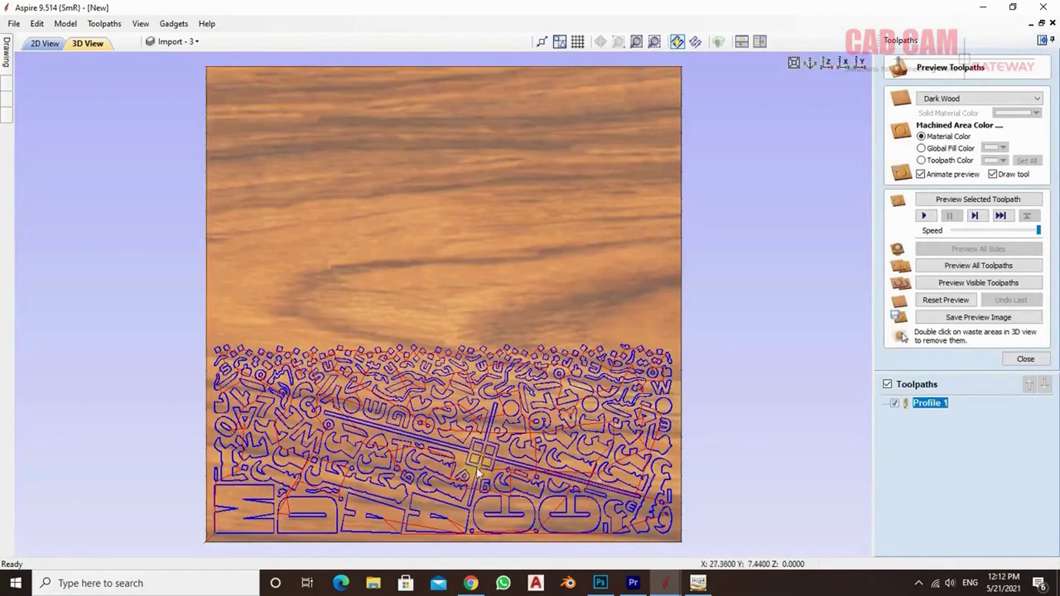
Simulate all toolpaths on the 3D material at a slightly reduced preview speed and inspect the cut letters.
drag(472, 475, 421, 343)
scroll(433, 333, up, 3)
click(956, 266)
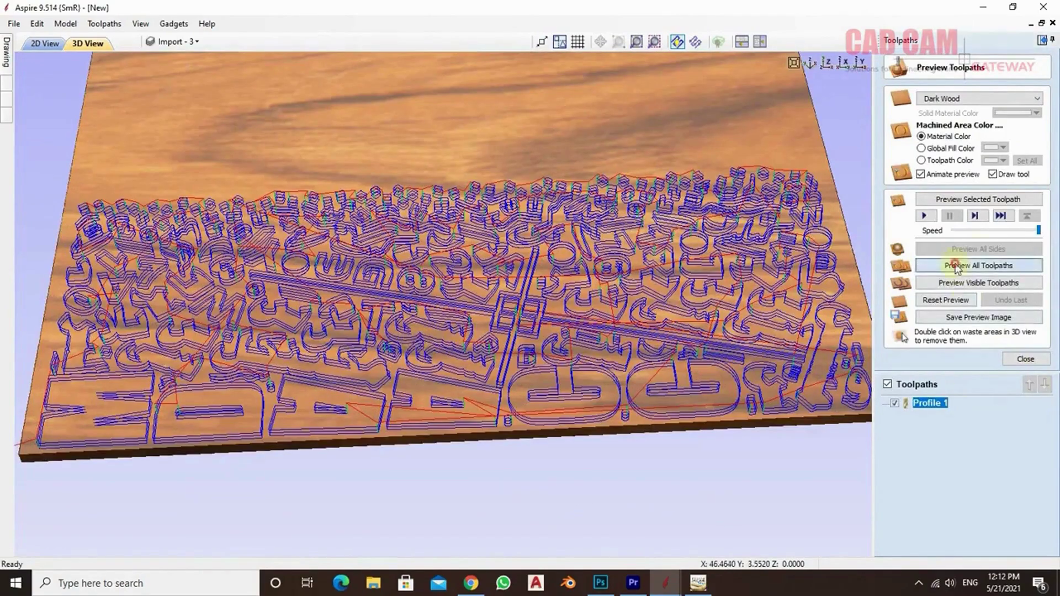
click(1015, 230)
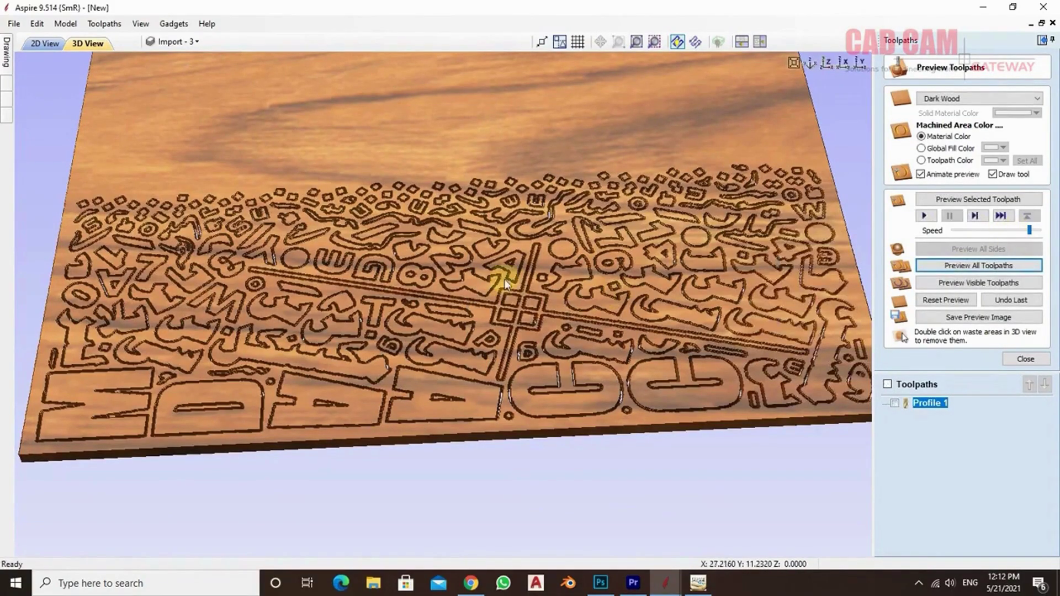
scroll(380, 284, up, 3)
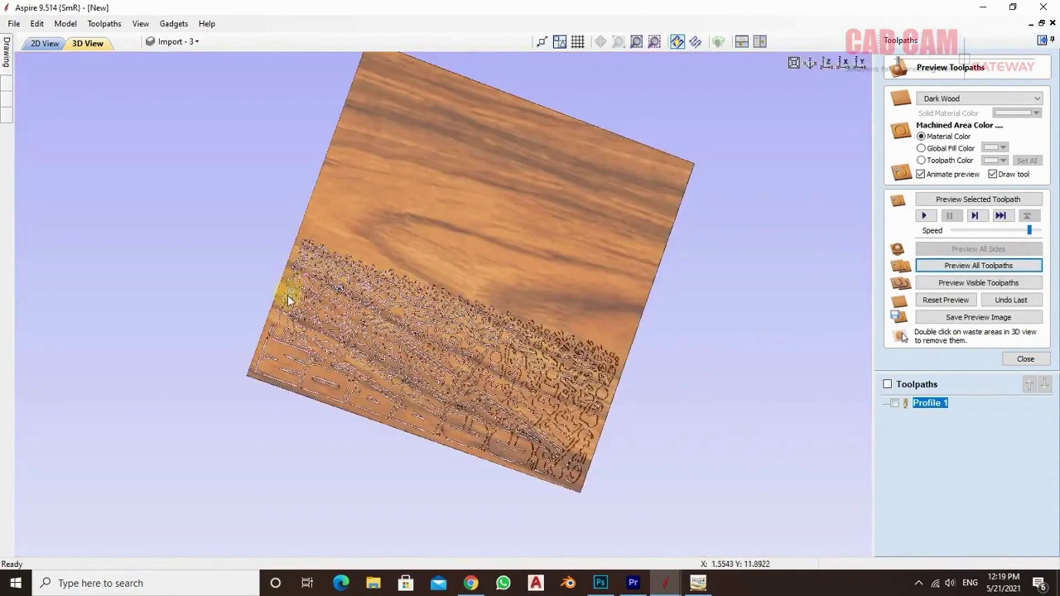
drag(287, 296, 468, 416)
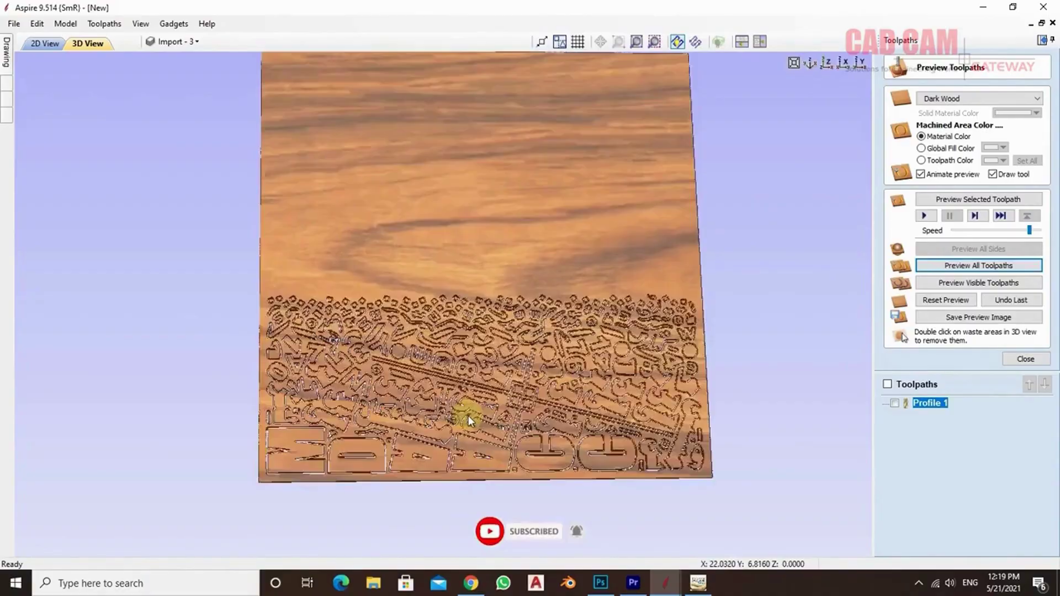
scroll(468, 415, up, 3)
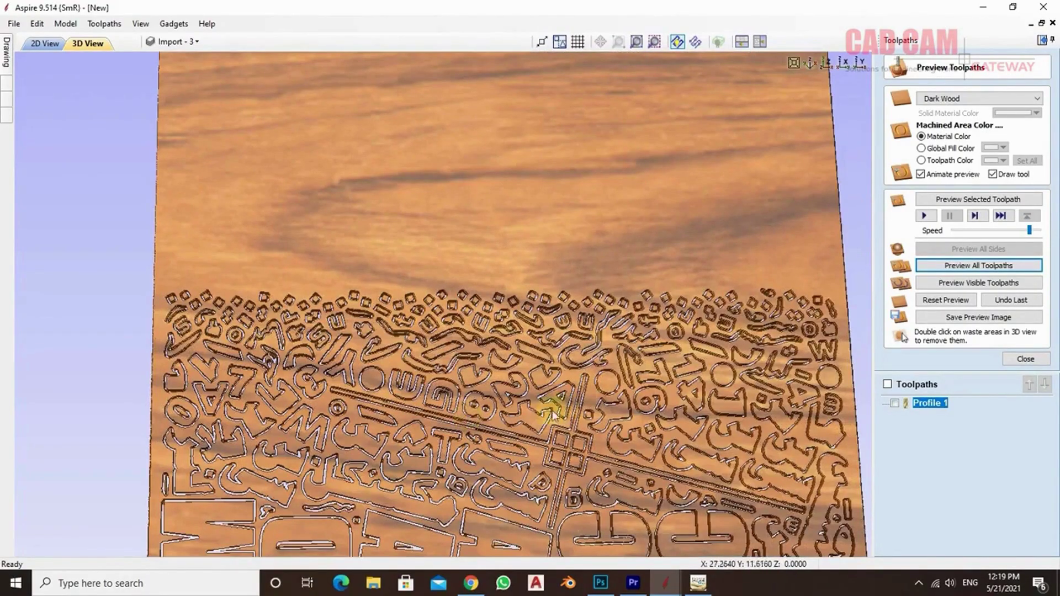
middle_drag(519, 419, 480, 369)
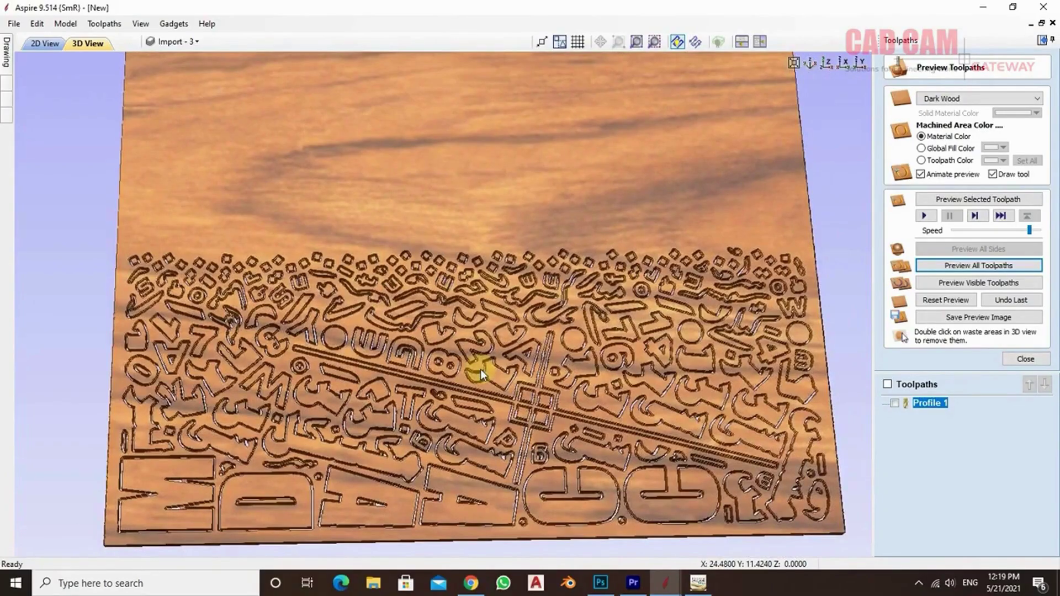